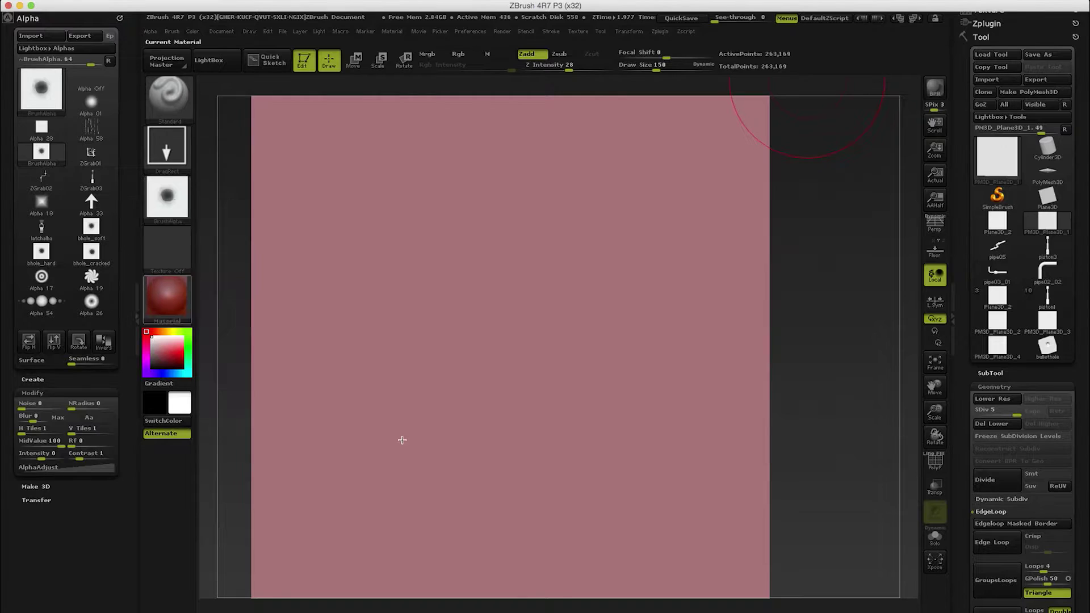
# - Choose the latchalha alpha for the Standard brush and stamp it onto the upper half of the plane
pyautogui.click(167, 196)
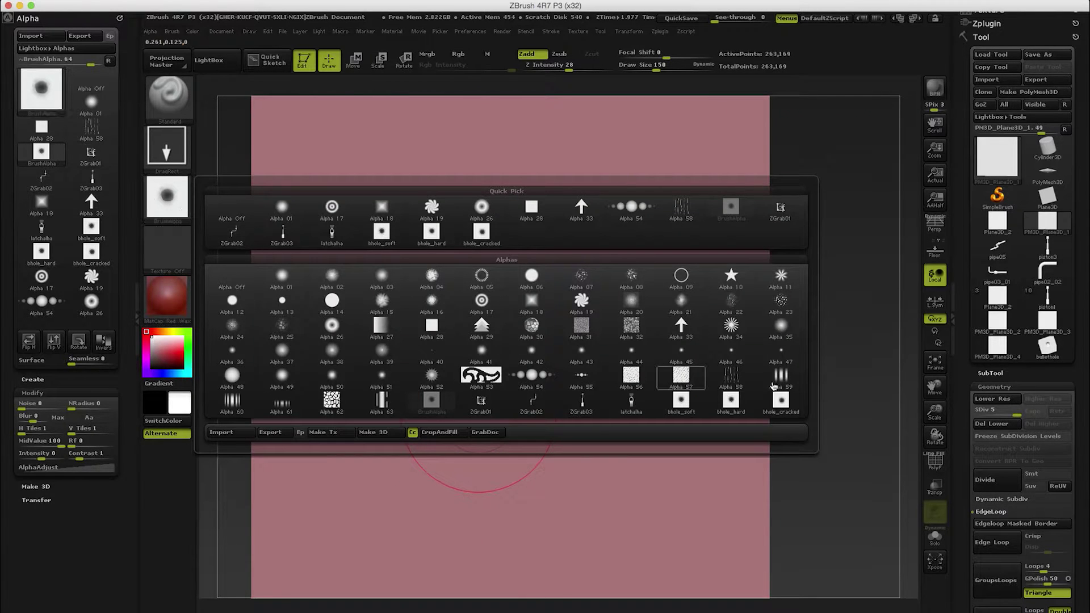
pyautogui.moveTo(640, 405)
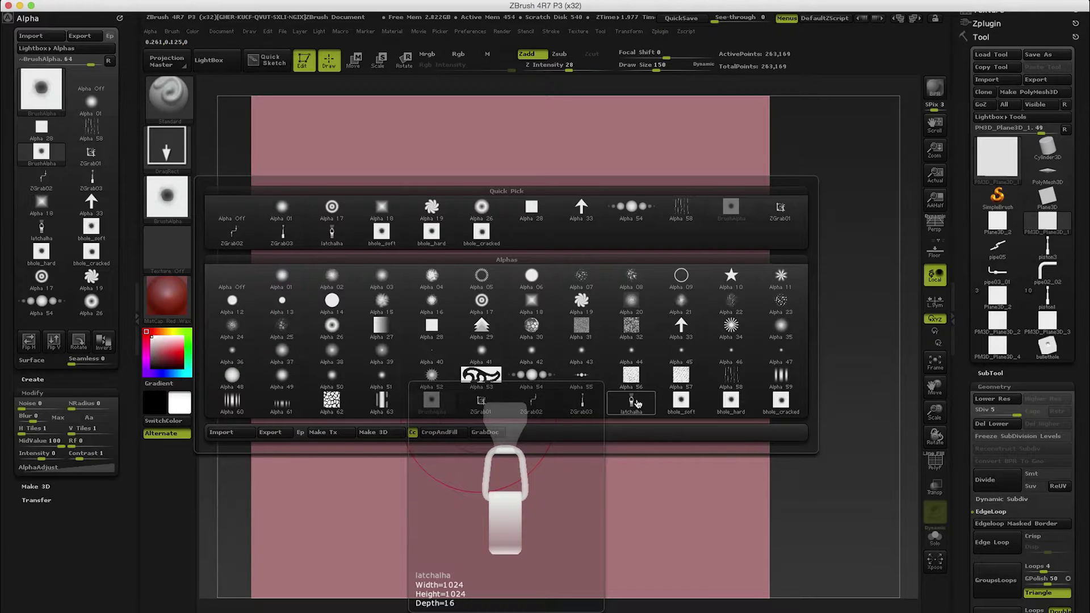
pyautogui.click(637, 404)
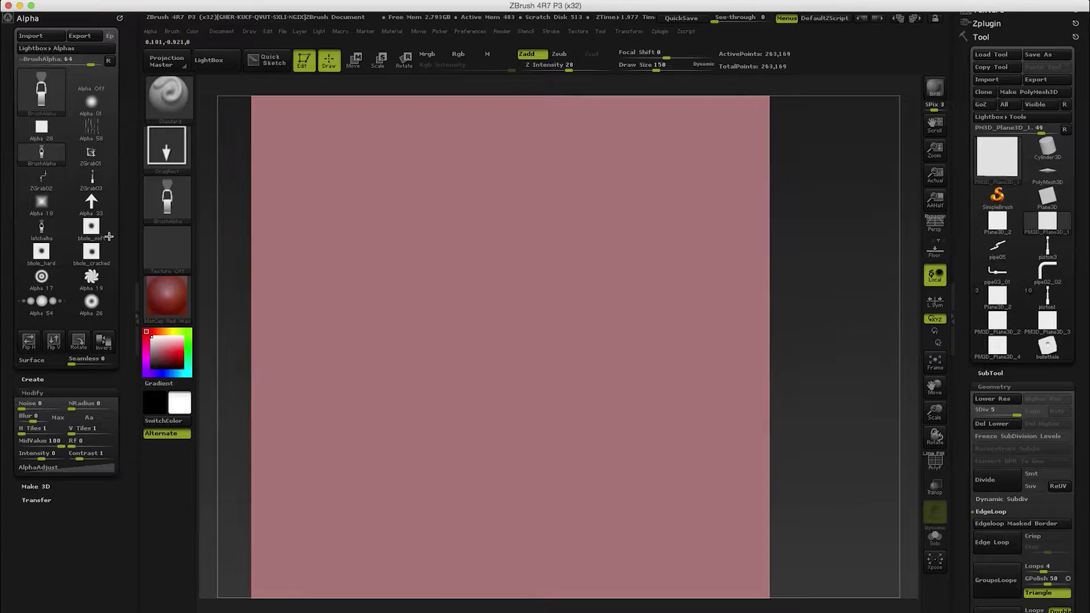
pyautogui.moveTo(159, 211)
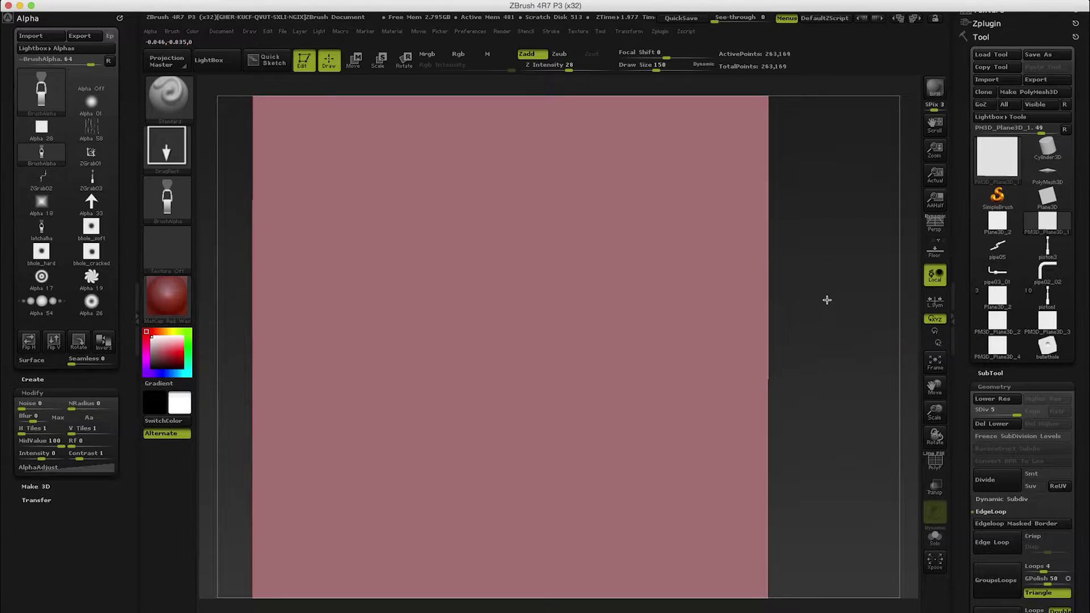
pyautogui.press('shift')
pyautogui.moveTo(549, 260); pyautogui.dragTo(560, 377)
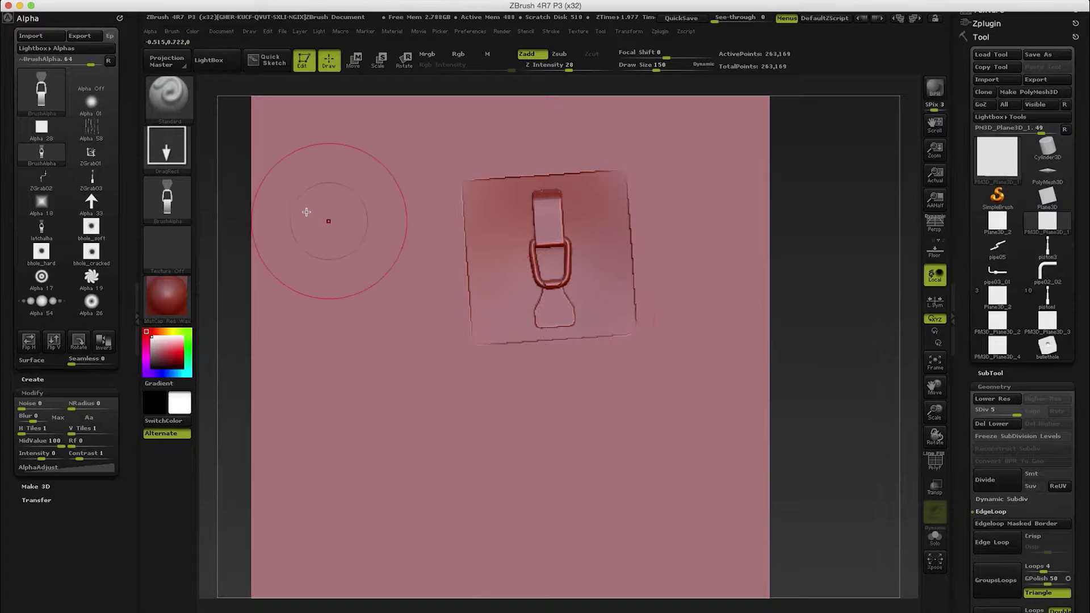
# - Set the latch alpha's MidValue to 0 and stamp the latch onto the plane again
pyautogui.moveTo(180, 194)
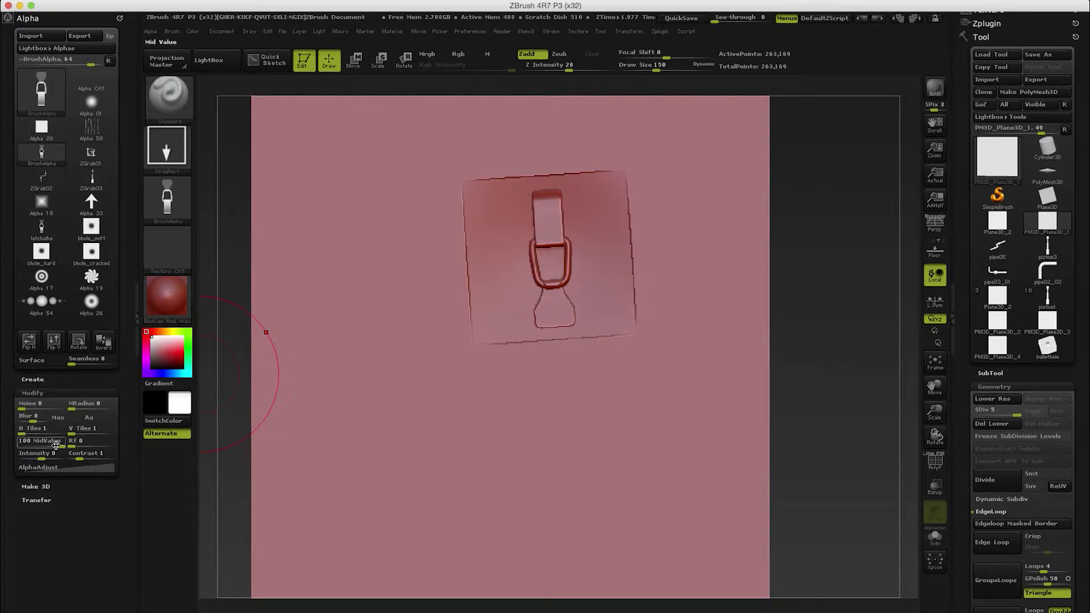
pyautogui.click(19, 444)
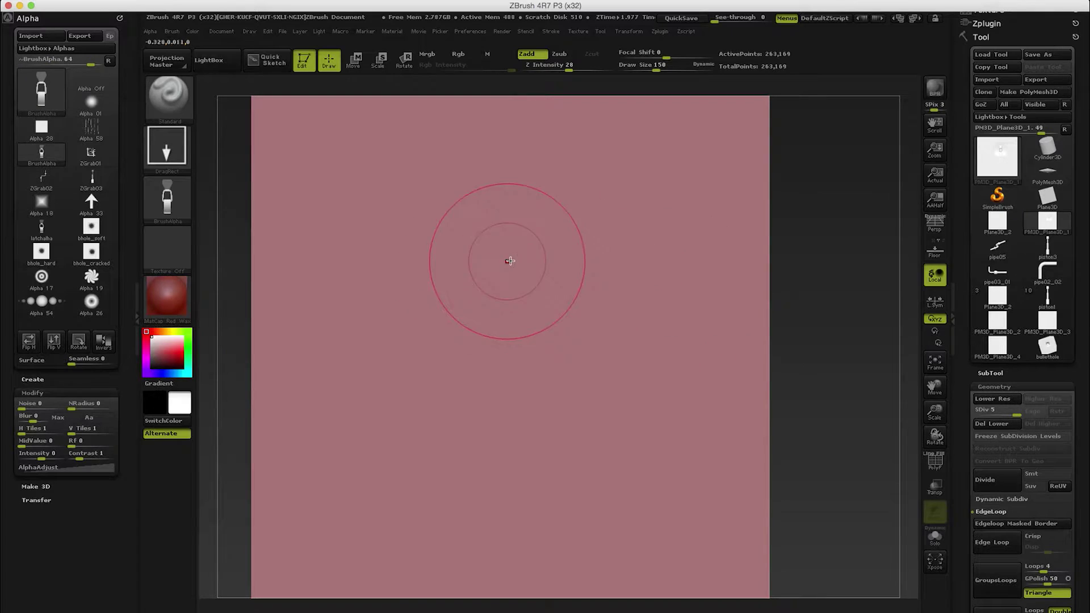
pyautogui.moveTo(509, 260); pyautogui.dragTo(506, 474)
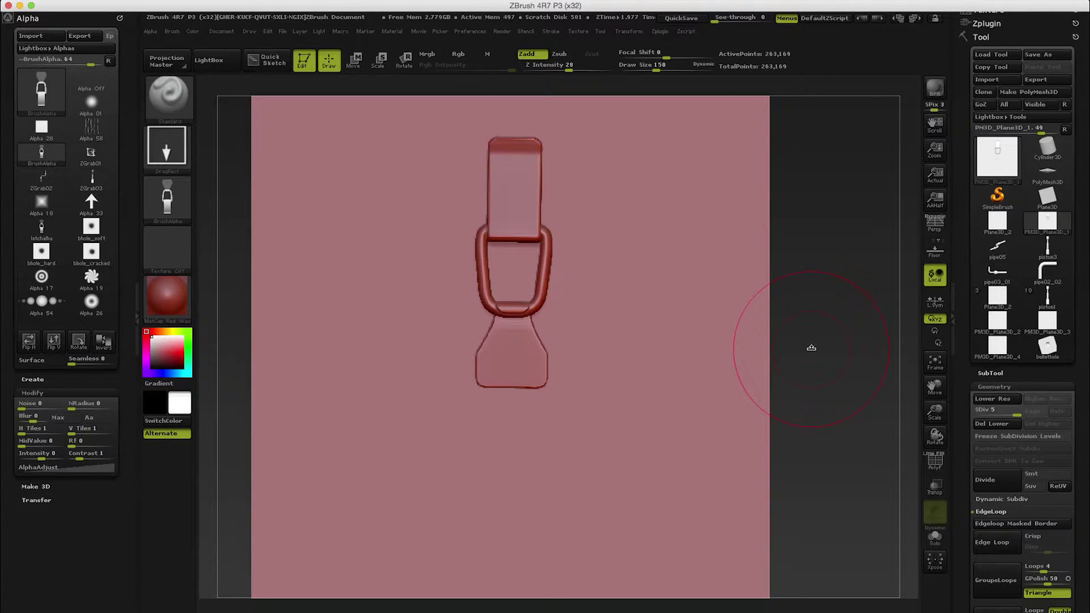
# - Undo the latch stamp until the plane is flat
pyautogui.hotkey('ctrl', 'z')
pyautogui.hotkey('ctrl', 'z')
pyautogui.hotkey('ctrl', 'z')
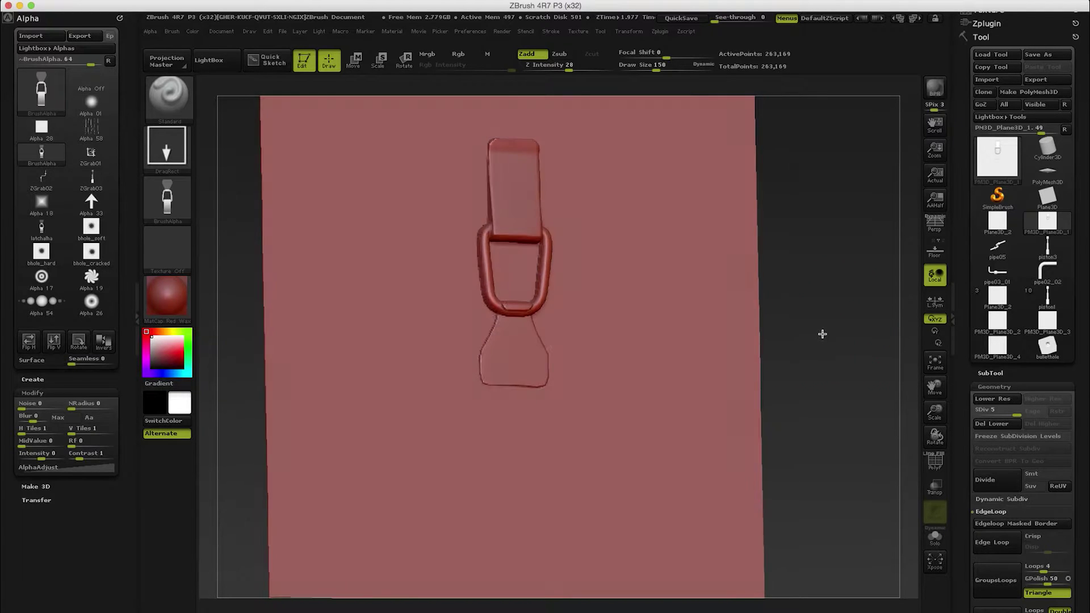
pyautogui.hotkey('ctrl', 'z')
pyautogui.hotkey('ctrl', 'z')
pyautogui.hotkey('ctrl', 'z')
pyautogui.hotkey('ctrl', 'z')
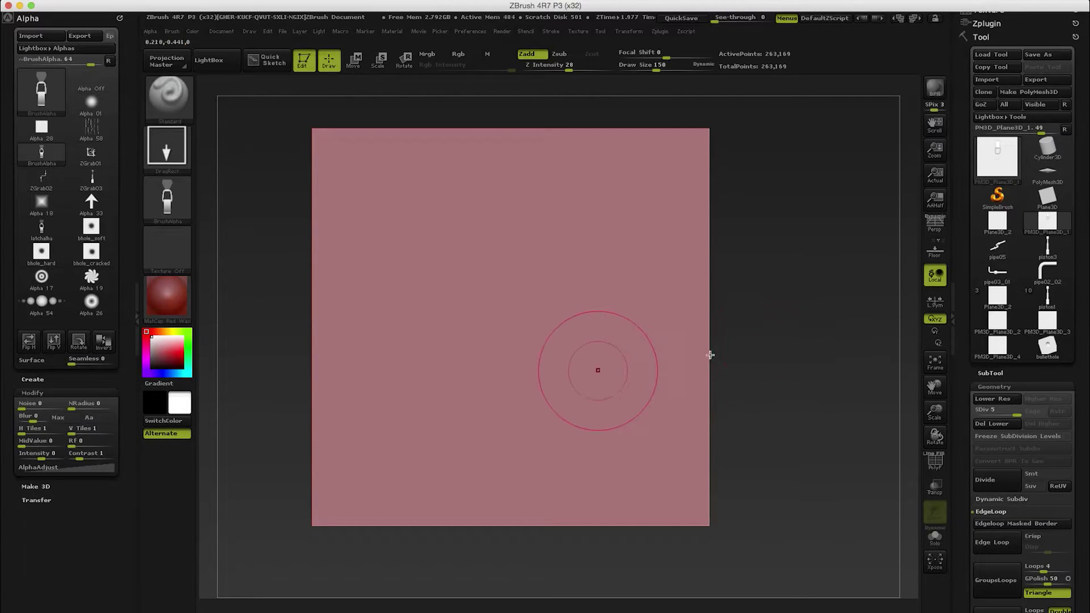
pyautogui.hotkey('ctrl', 'z')
pyautogui.hotkey('ctrl', 'z')
# - Bring the latch relief back onto the plane and examine its depth from the front and side
pyautogui.hotkey('ctrl', 'shift', 'z')
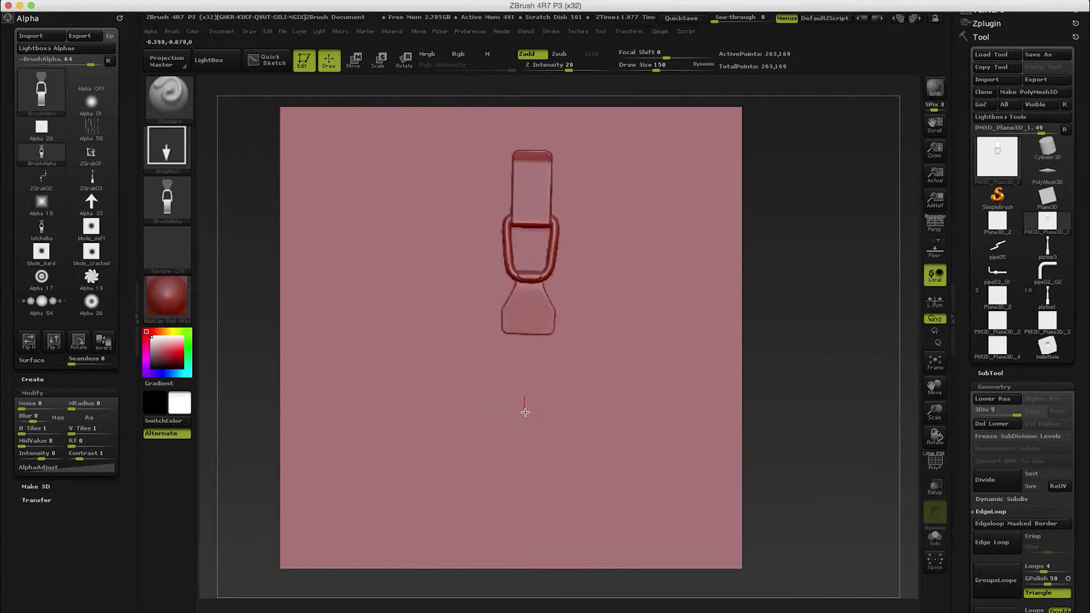
pyautogui.hotkey('ctrl', 'shift', 'z')
pyautogui.hotkey('ctrl', 'shift', 'z')
pyautogui.hotkey('ctrl', 'shift', 'z')
pyautogui.hotkey('ctrl', 'shift', 'z')
pyautogui.hotkey('ctrl', 'shift', 'z')
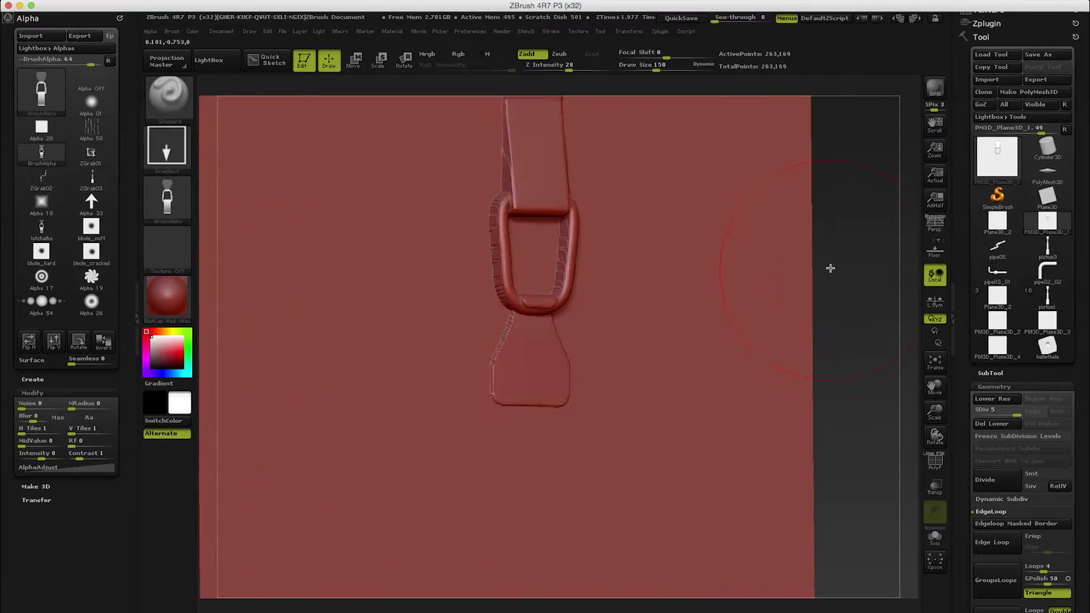
pyautogui.hotkey('ctrl', 'shift', 'z')
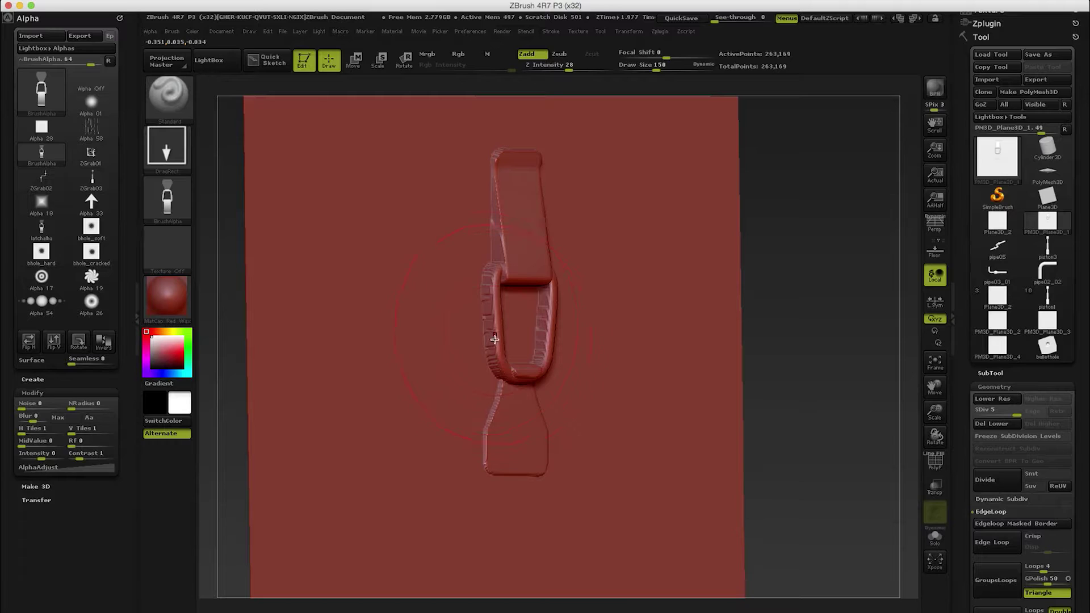
pyautogui.hotkey('ctrl', 'shift', 'z')
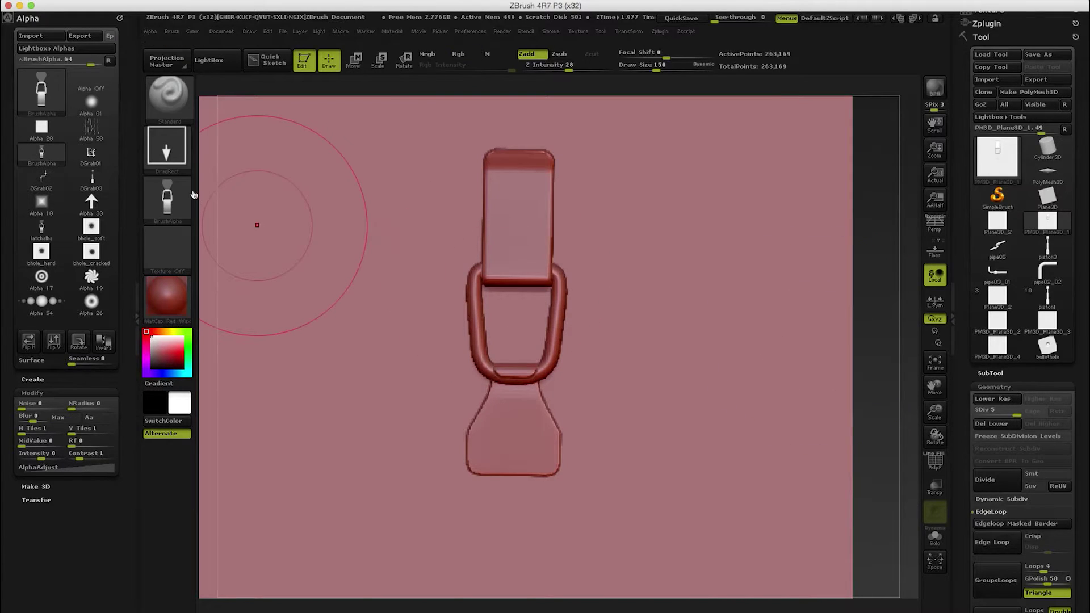
pyautogui.moveTo(183, 197)
pyautogui.moveTo(881, 349)
pyautogui.keyDown('ctrl'); pyautogui.mouseDown(button='right')
pyautogui.moveTo(833, 350)
pyautogui.moveTo(843, 383)
pyautogui.mouseUp(button='right'); pyautogui.keyUp('ctrl')
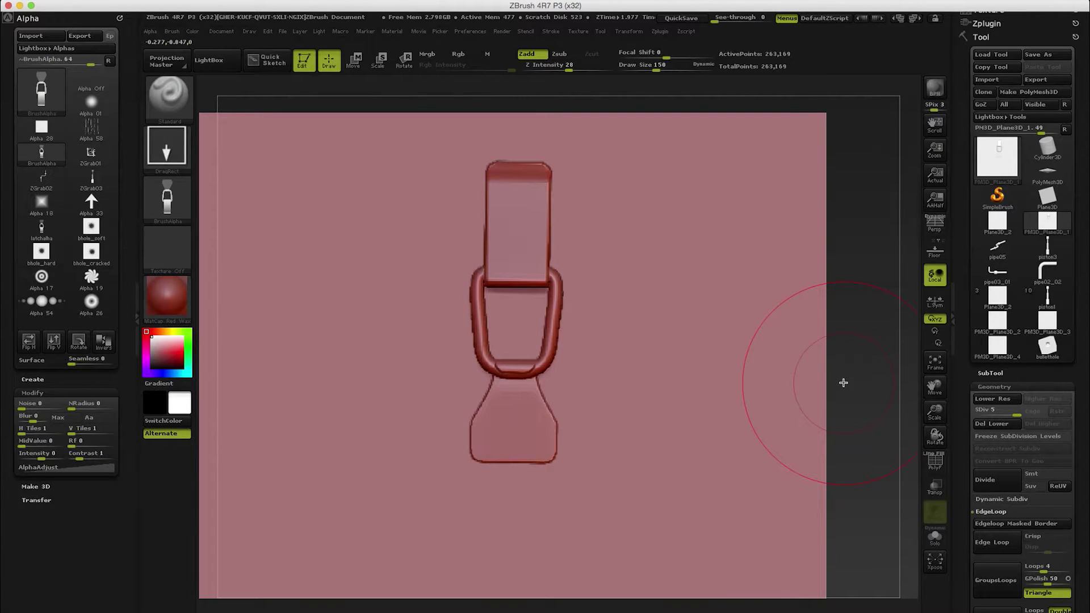
# - Remove the latch relief, switch to the ZGrab01 alpha and try a large stamp of it on the plane
pyautogui.hotkey('ctrl', 'n')
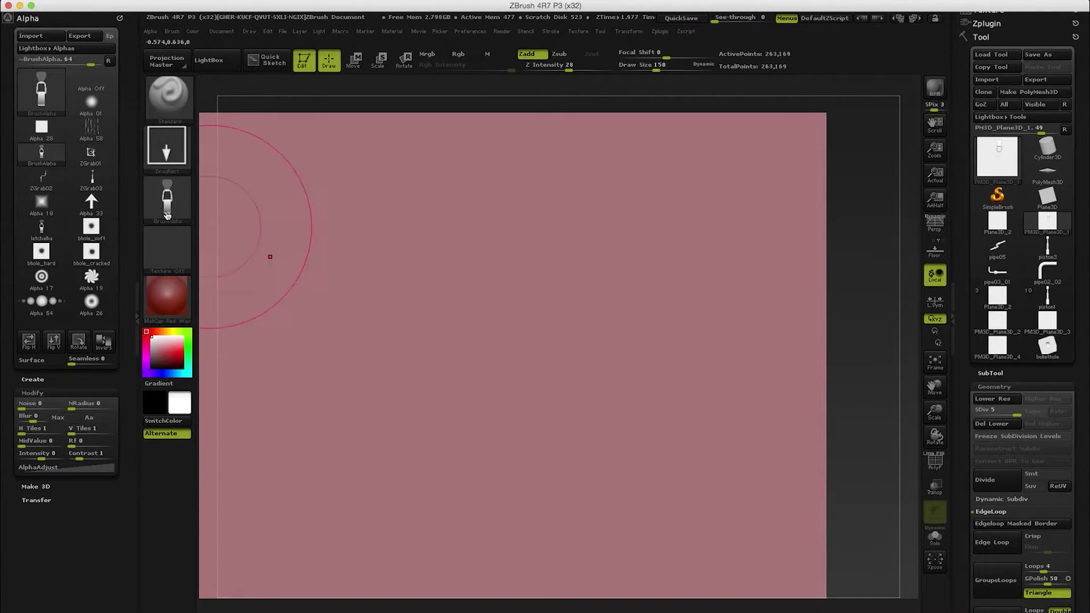
pyautogui.click(164, 209)
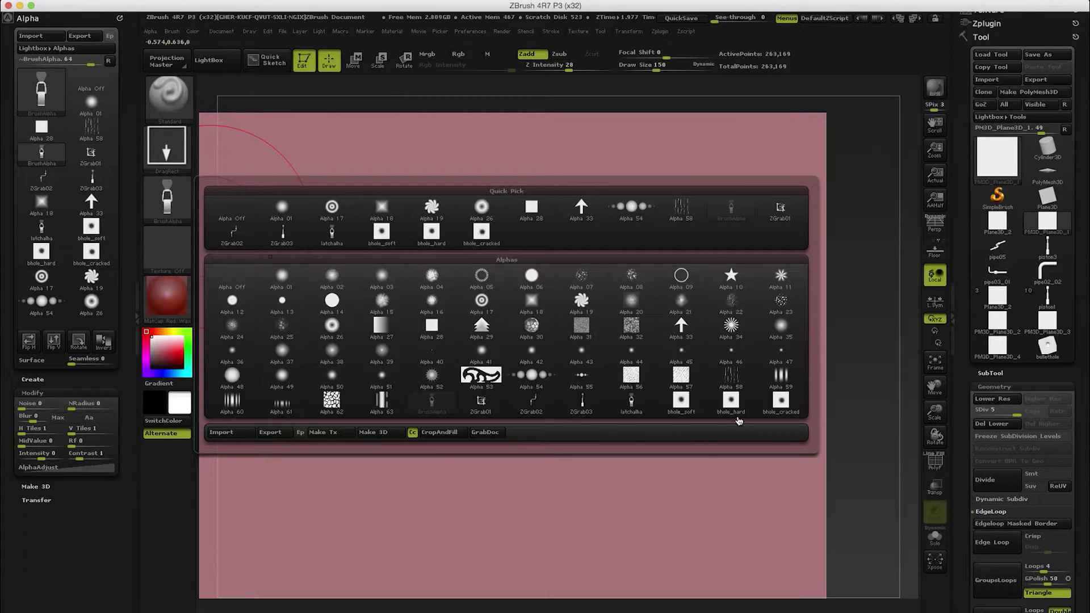
pyautogui.click(481, 402)
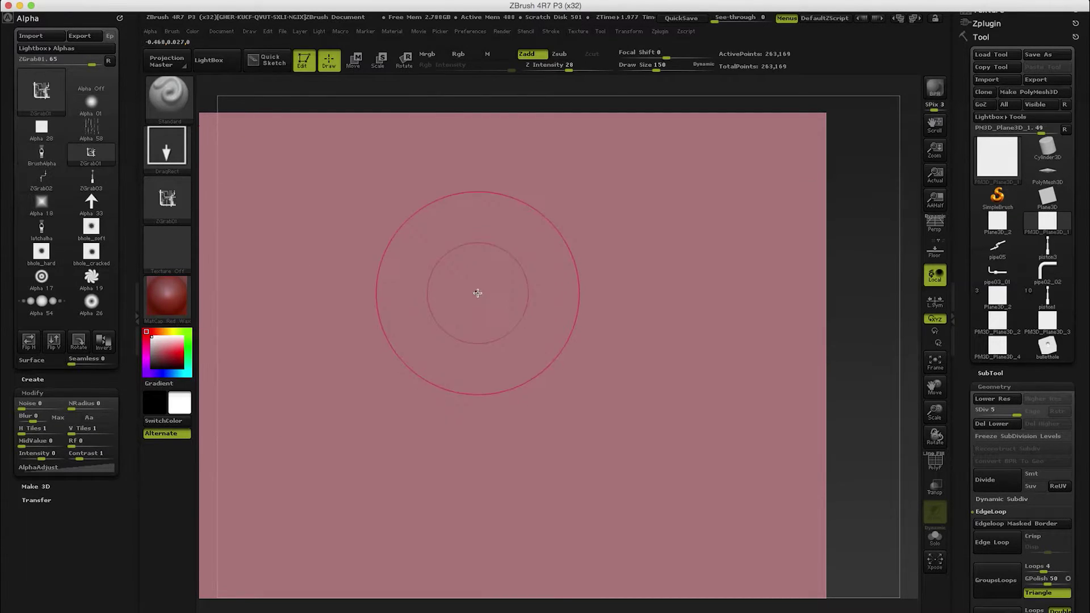
pyautogui.moveTo(480, 284)
pyautogui.mouseDown()
pyautogui.moveTo(494, 516)
pyautogui.moveTo(485, 592)
pyautogui.mouseUp()
pyautogui.hotkey('ctrl', 'z')
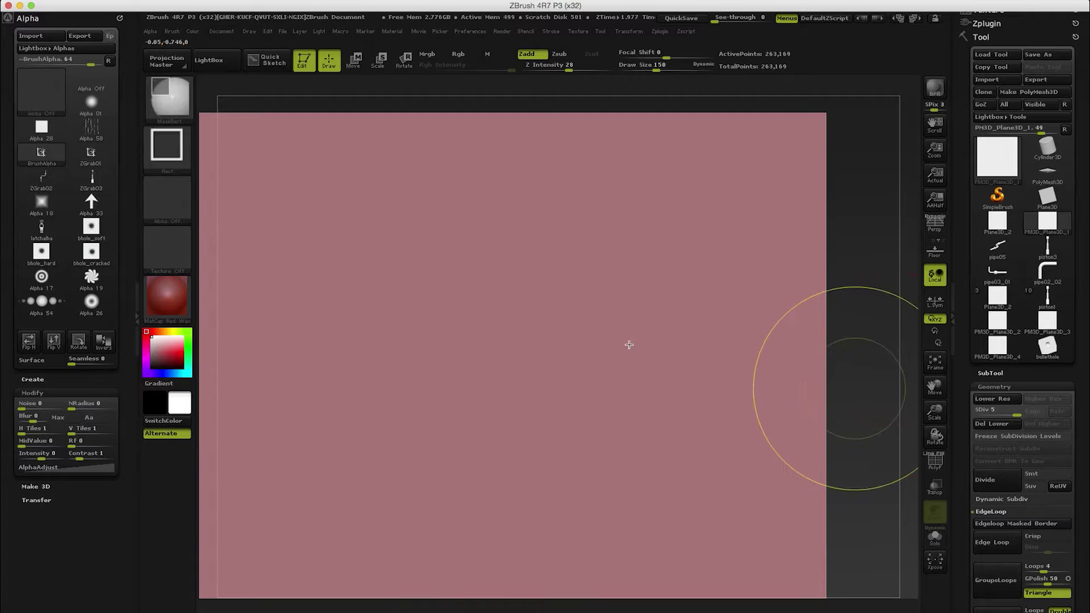
# - Divide the plane to subdivision level 6 and try the ZGrab01 stamp on the denser mesh
pyautogui.hotkey('ctrl', 'd')
pyautogui.moveTo(453, 269)
pyautogui.mouseDown()
pyautogui.moveTo(466, 561)
pyautogui.moveTo(514, 574)
pyautogui.moveTo(767, 425)
pyautogui.moveTo(728, 449)
pyautogui.moveTo(821, 309)
pyautogui.moveTo(811, 237)
pyautogui.moveTo(844, 259)
pyautogui.mouseUp()
pyautogui.hotkey('ctrl', 'z')
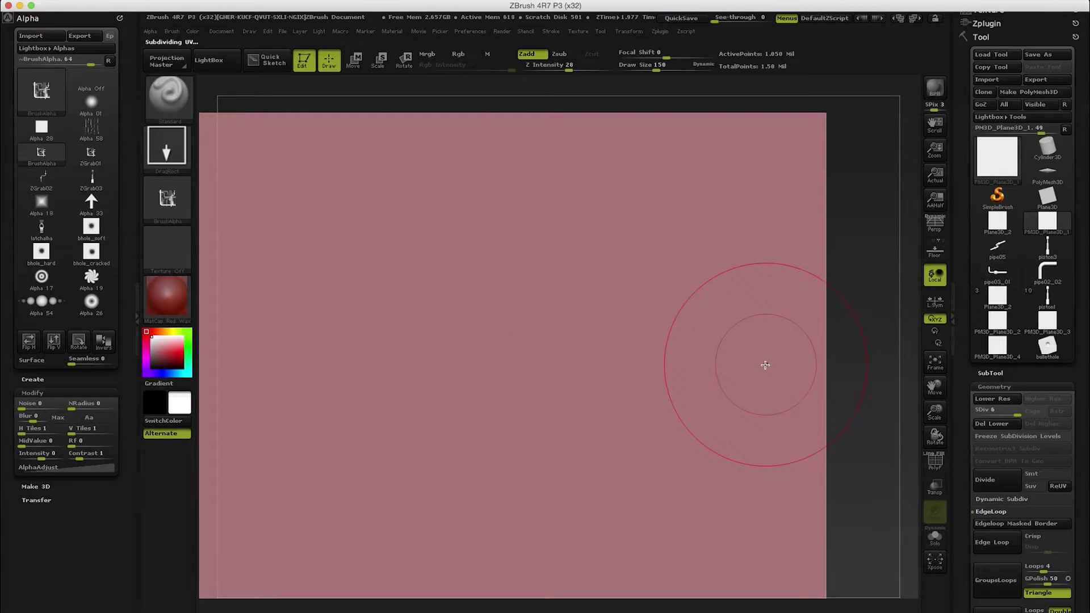
# - Switch to the bullethole tool and examine its sculpted crater from several angles
pyautogui.click(165, 220)
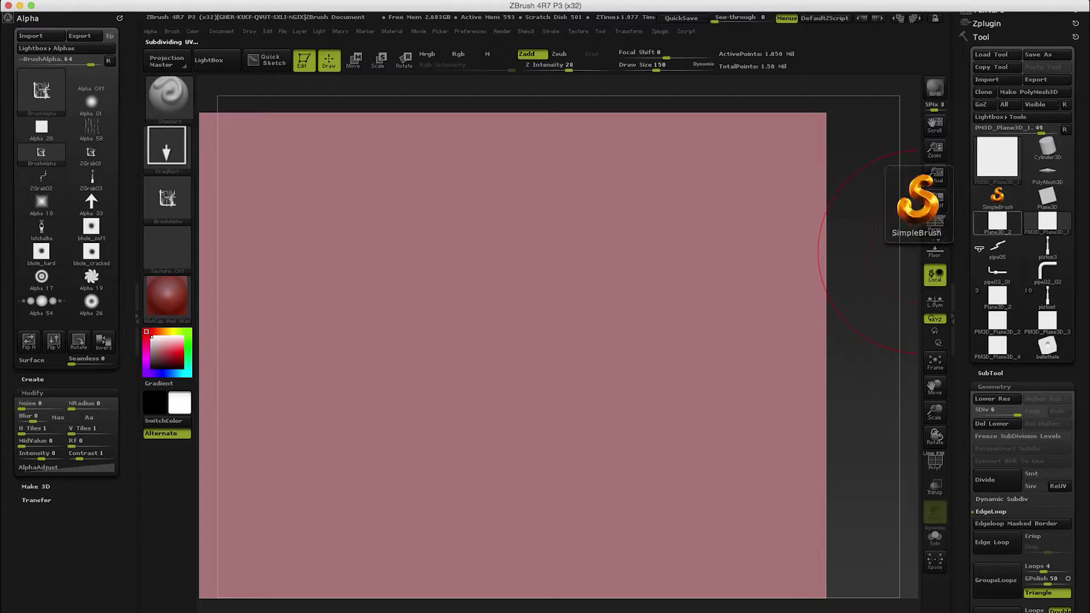
pyautogui.click(1048, 345)
pyautogui.moveTo(885, 275)
pyautogui.mouseDown()
pyautogui.moveTo(844, 283)
pyautogui.moveTo(801, 246)
pyautogui.moveTo(828, 233)
pyautogui.moveTo(805, 236)
pyautogui.mouseUp()
pyautogui.keyDown('ctrl'); pyautogui.moveTo(804, 236); pyautogui.dragTo(851, 270, button='right'); pyautogui.keyUp('ctrl')
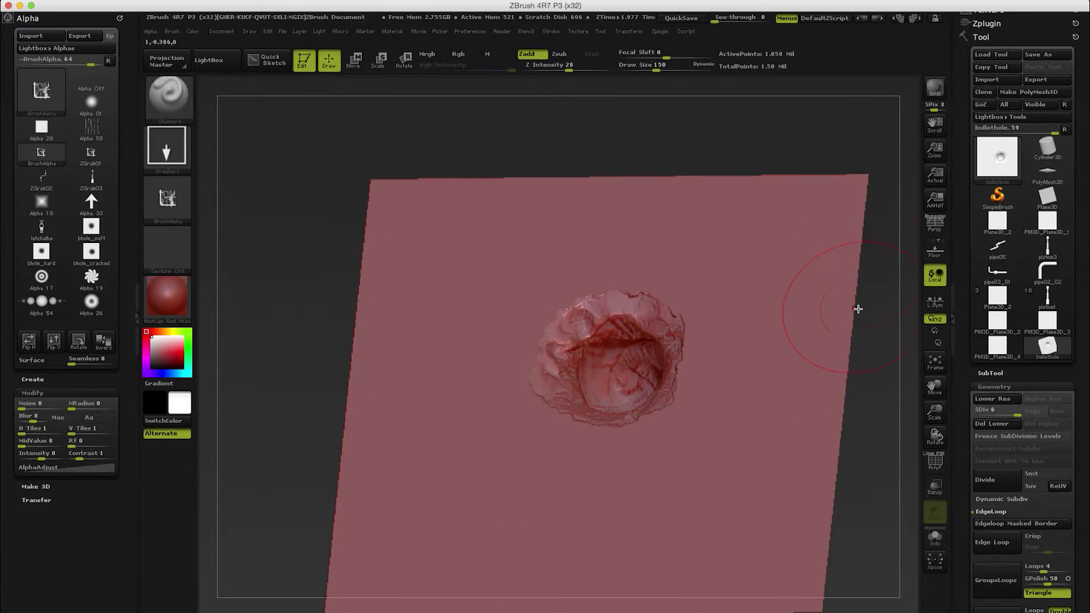
pyautogui.moveTo(855, 309); pyautogui.dragTo(830, 284)
pyautogui.keyDown('alt'); pyautogui.moveTo(869, 323); pyautogui.dragTo(823, 290); pyautogui.keyUp('alt')
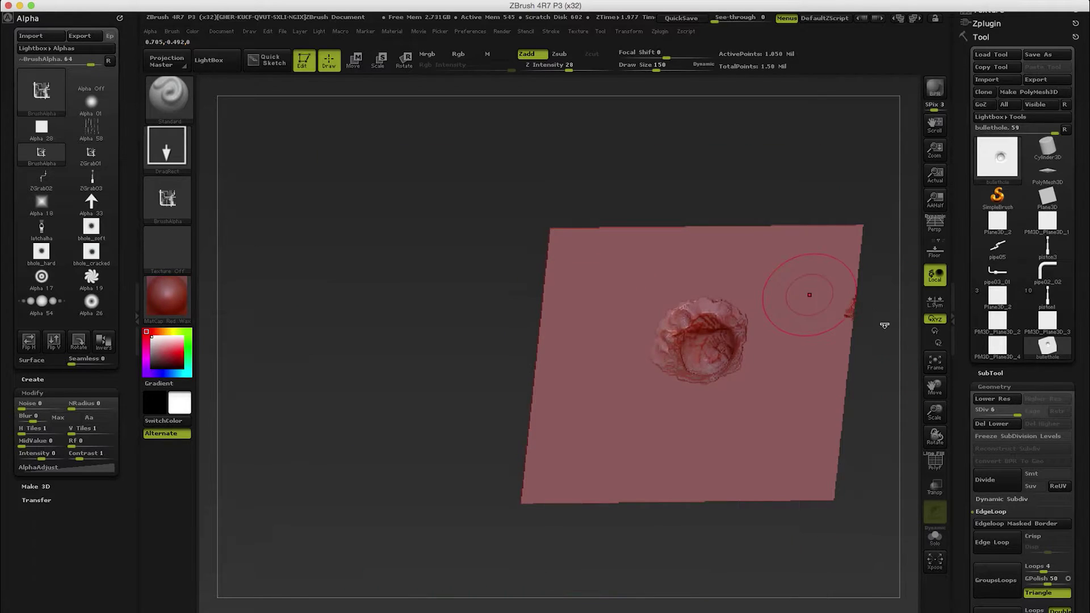
pyautogui.hotkey('ctrl', 'z')
pyautogui.keyDown('alt'); pyautogui.moveTo(886, 333); pyautogui.dragTo(708, 306); pyautogui.keyUp('alt')
pyautogui.moveTo(714, 310); pyautogui.dragTo(782, 330)
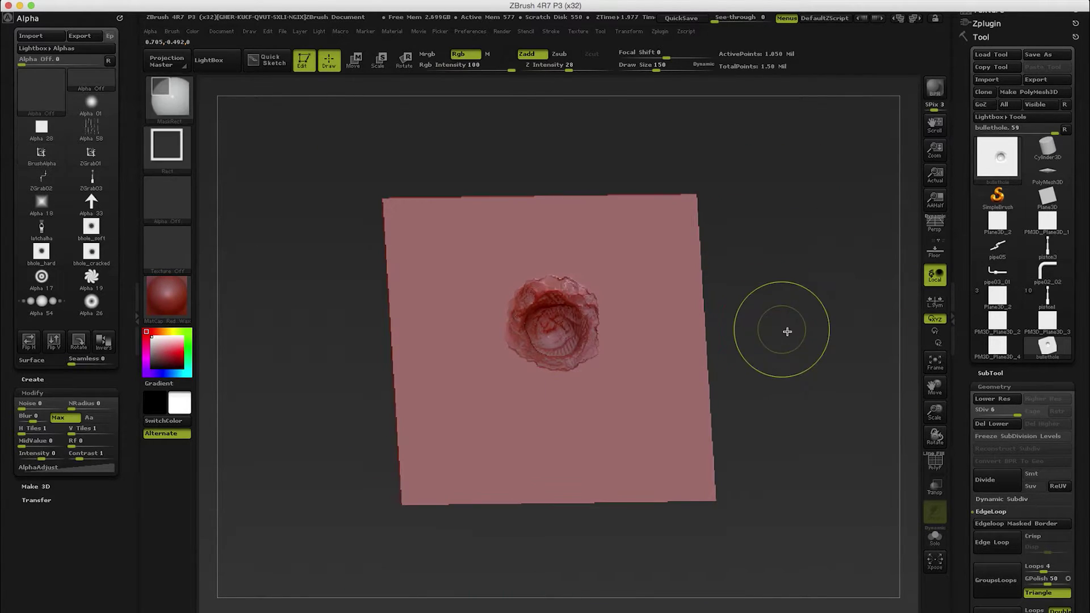
pyautogui.keyDown('ctrl'); pyautogui.moveTo(788, 332); pyautogui.dragTo(884, 338, button='right'); pyautogui.keyUp('ctrl')
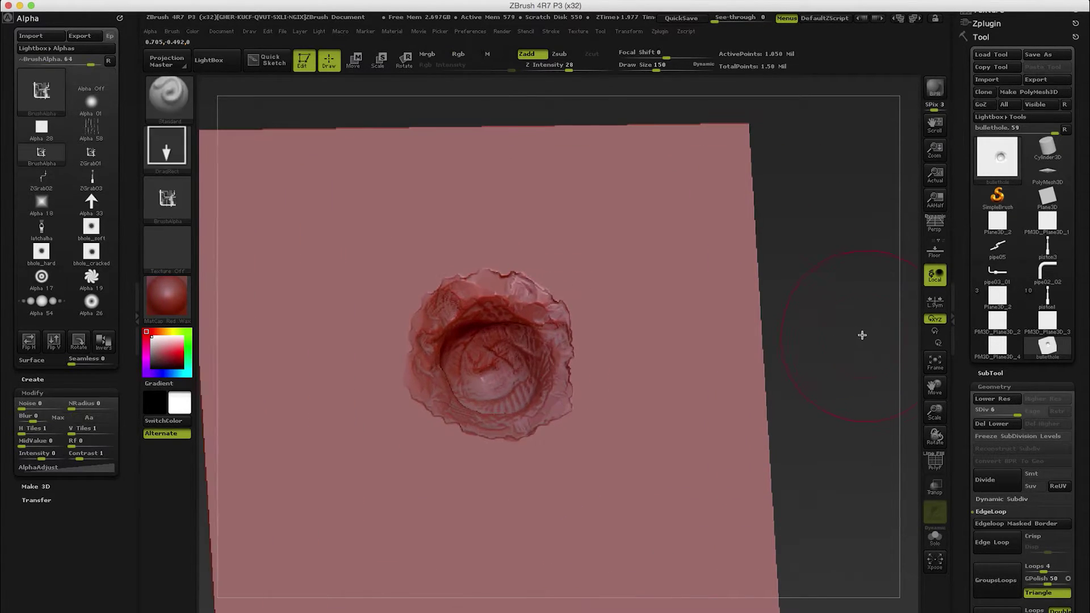
pyautogui.moveTo(862, 335)
pyautogui.mouseDown()
pyautogui.moveTo(881, 323)
pyautogui.moveTo(864, 316)
pyautogui.moveTo(852, 284)
pyautogui.mouseUp()
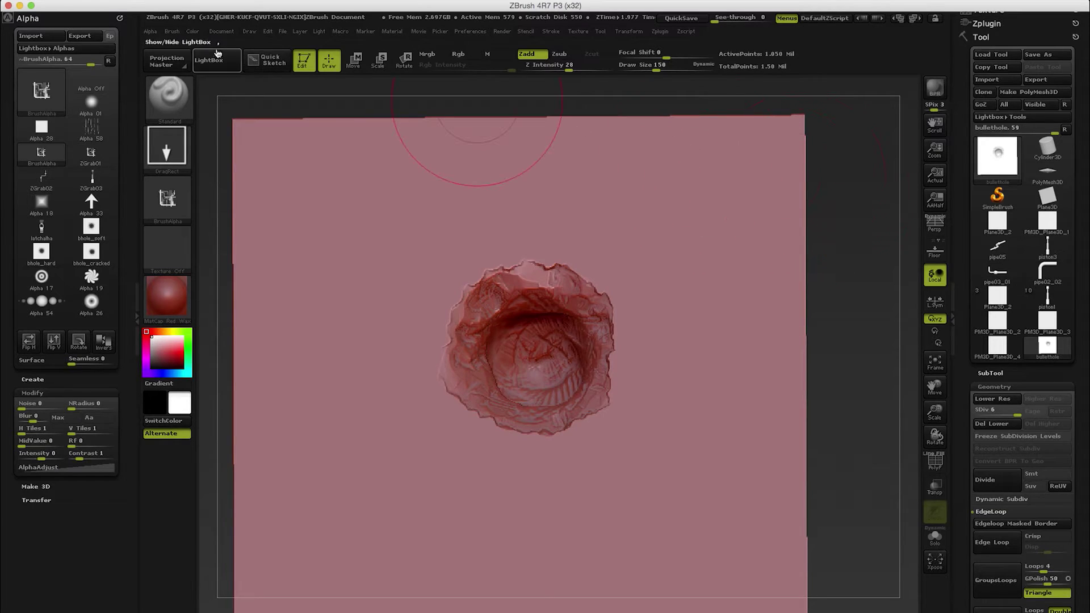
# - Resize the document to 1024 by 1024 pixels without keeping the old proportions
pyautogui.click(222, 32)
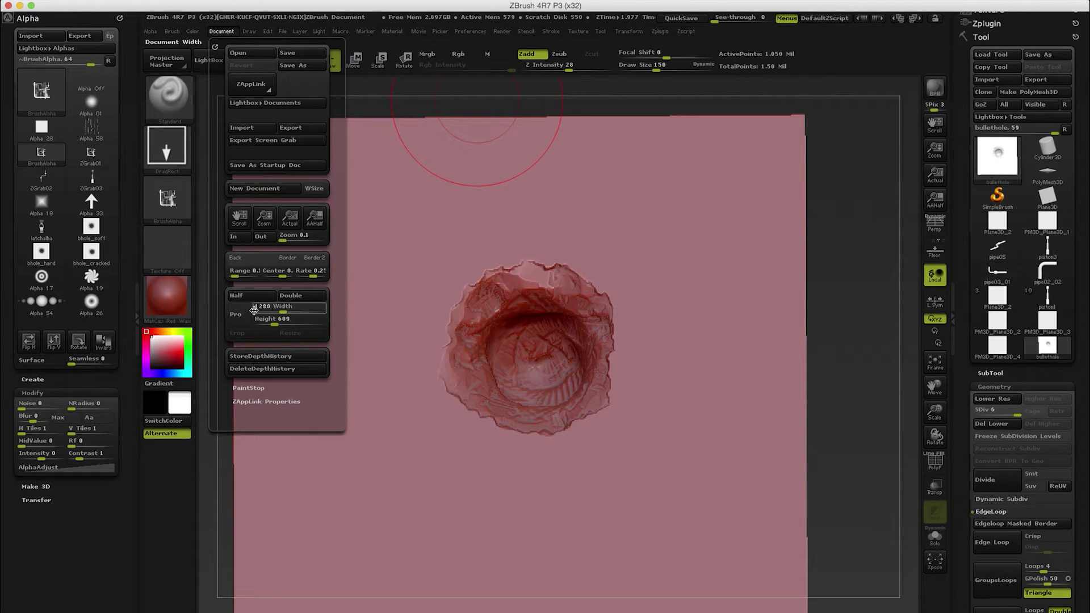
pyautogui.click(273, 306)
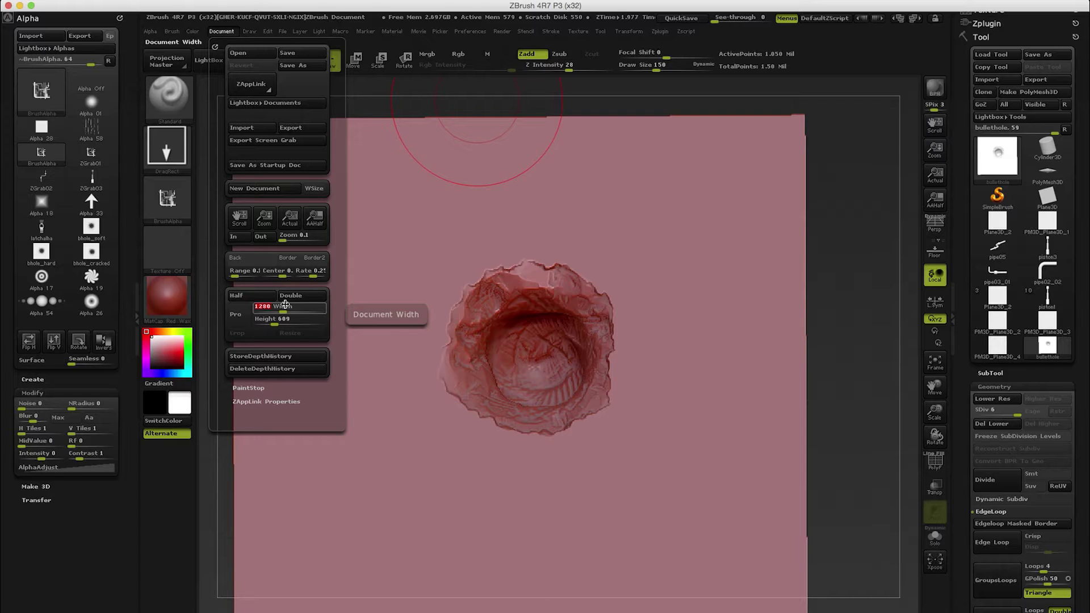
pyautogui.press('Return')
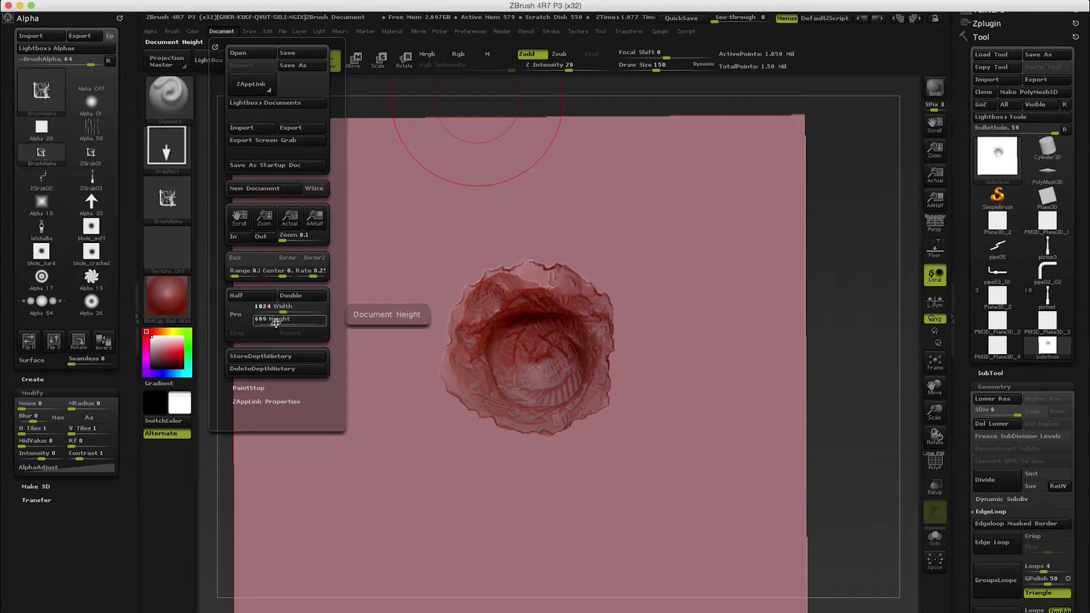
pyautogui.click(276, 319)
pyautogui.write('1024')
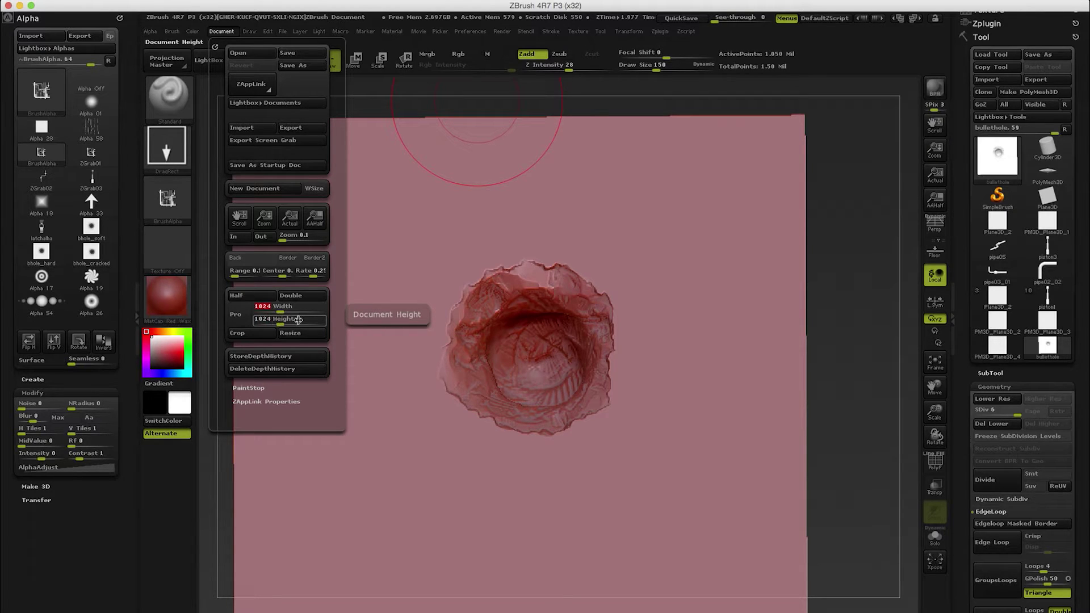
pyautogui.press('Return')
pyautogui.click(300, 339)
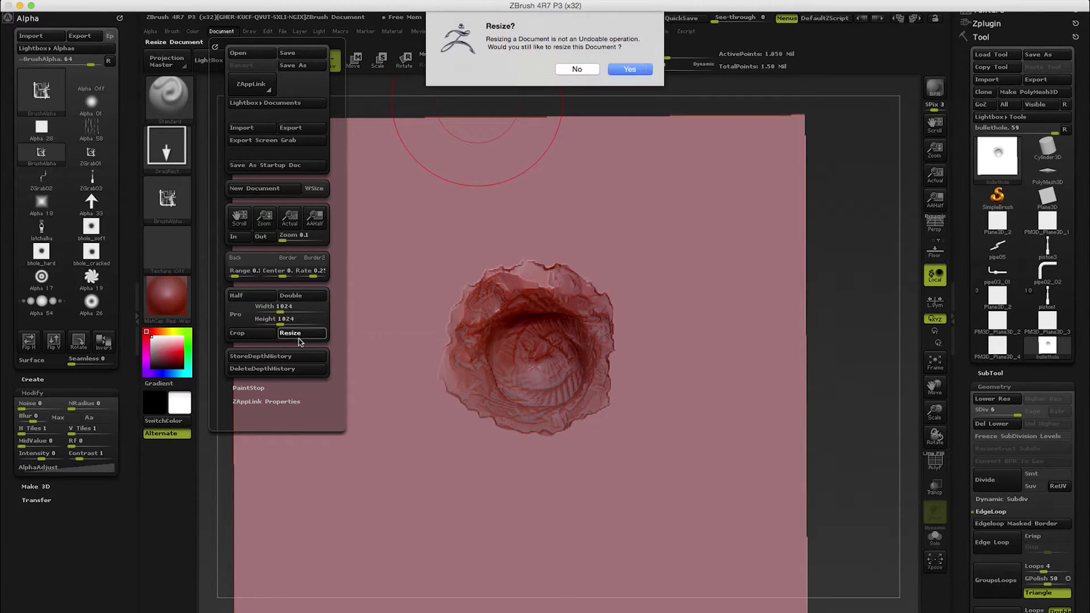
pyautogui.click(630, 69)
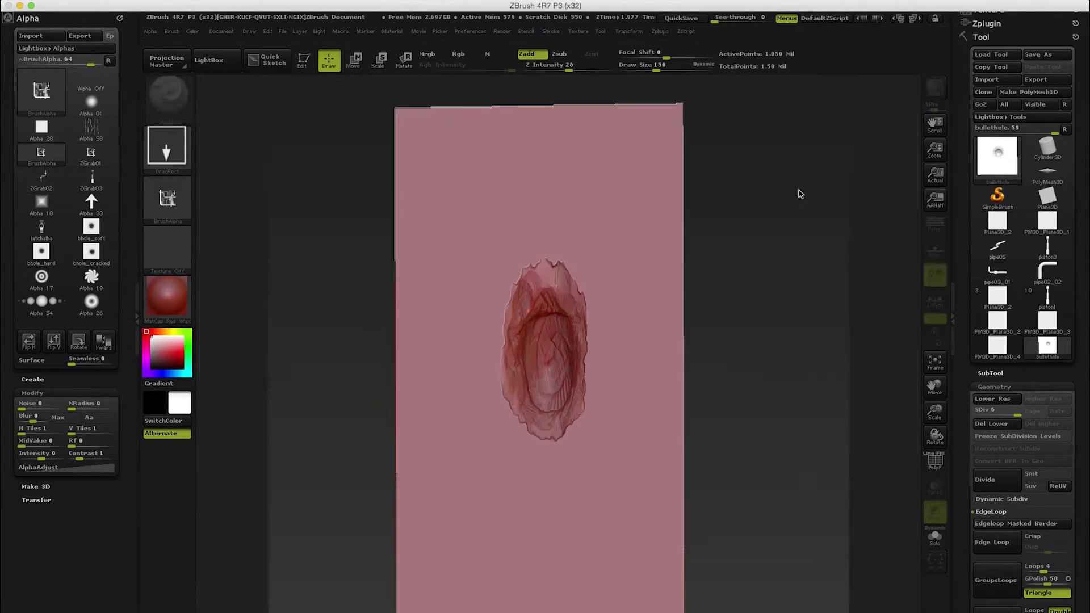
# - Clear the distorted canvas, draw the bullethole mesh afresh in Edit mode and frame it facing front
pyautogui.hotkey('ctrl', 'n')
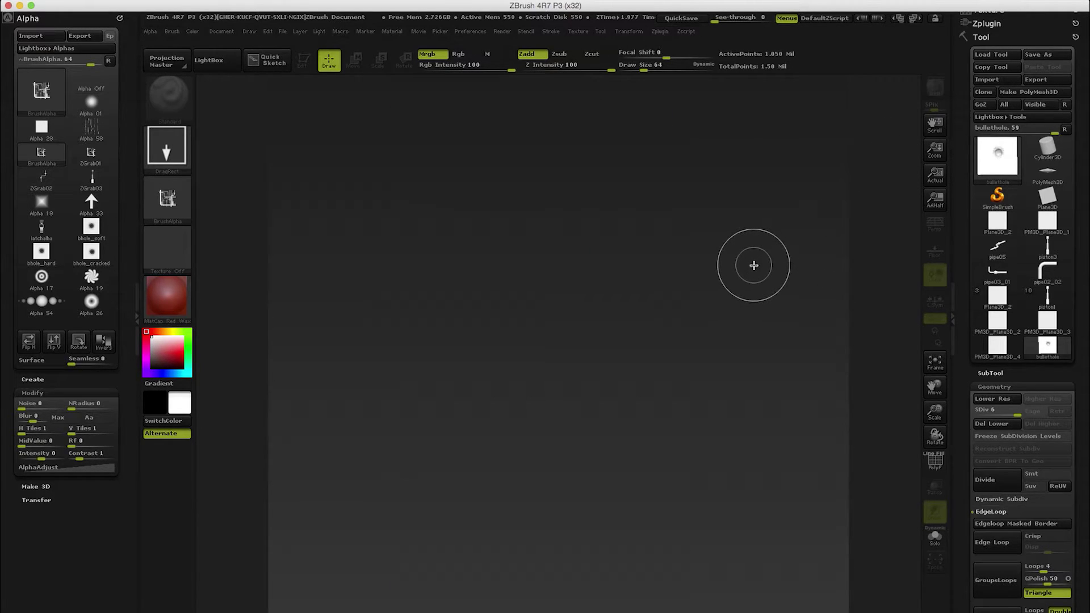
pyautogui.moveTo(528, 243); pyautogui.dragTo(530, 494)
pyautogui.press('t')
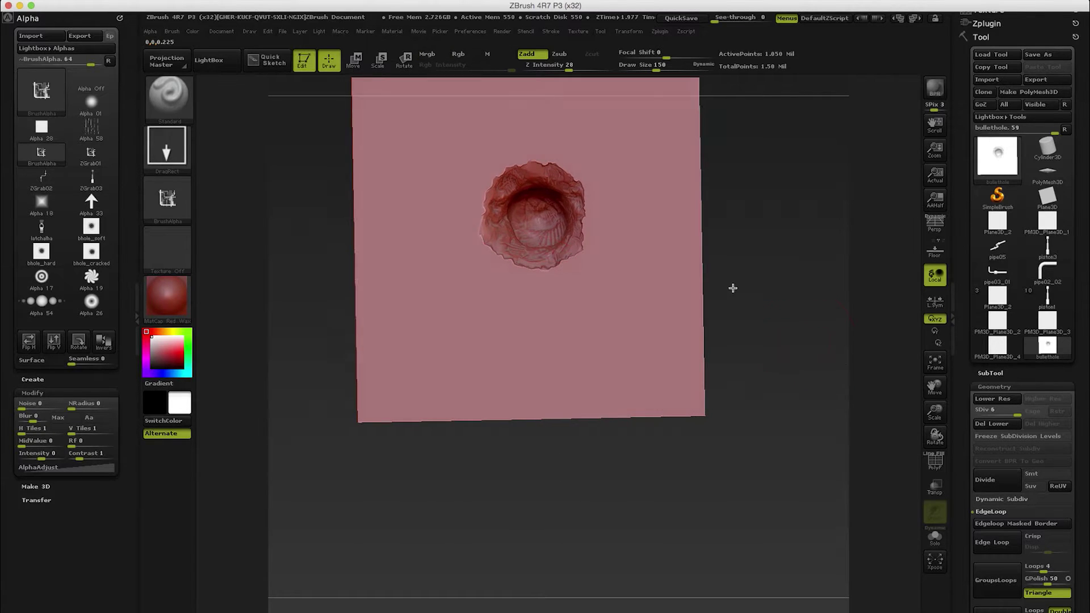
pyautogui.keyDown('alt'); pyautogui.moveTo(753, 271); pyautogui.dragTo(754, 306); pyautogui.keyUp('alt')
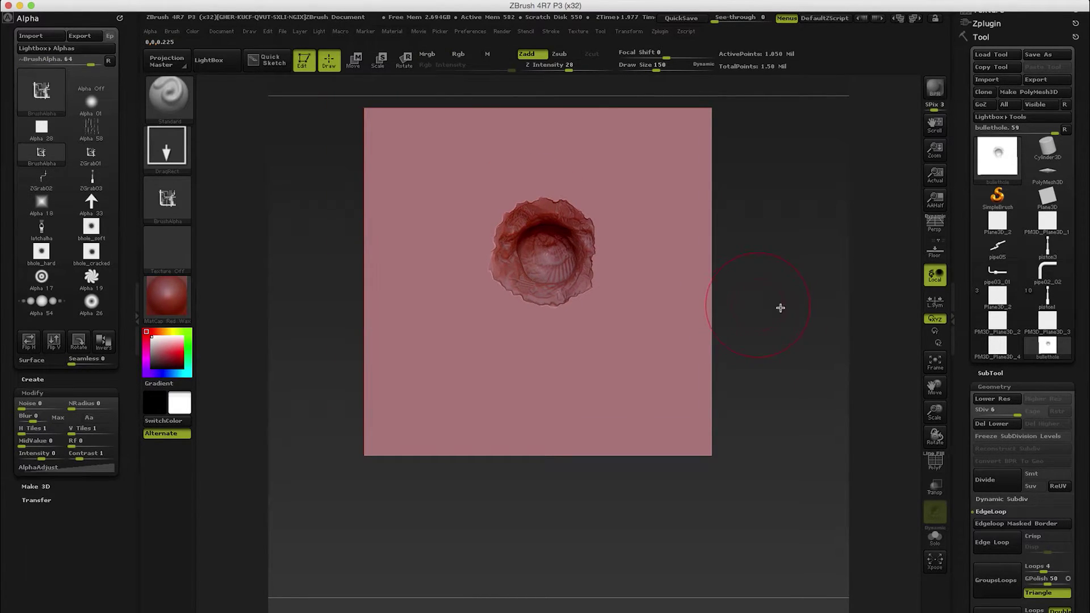
pyautogui.press('f')
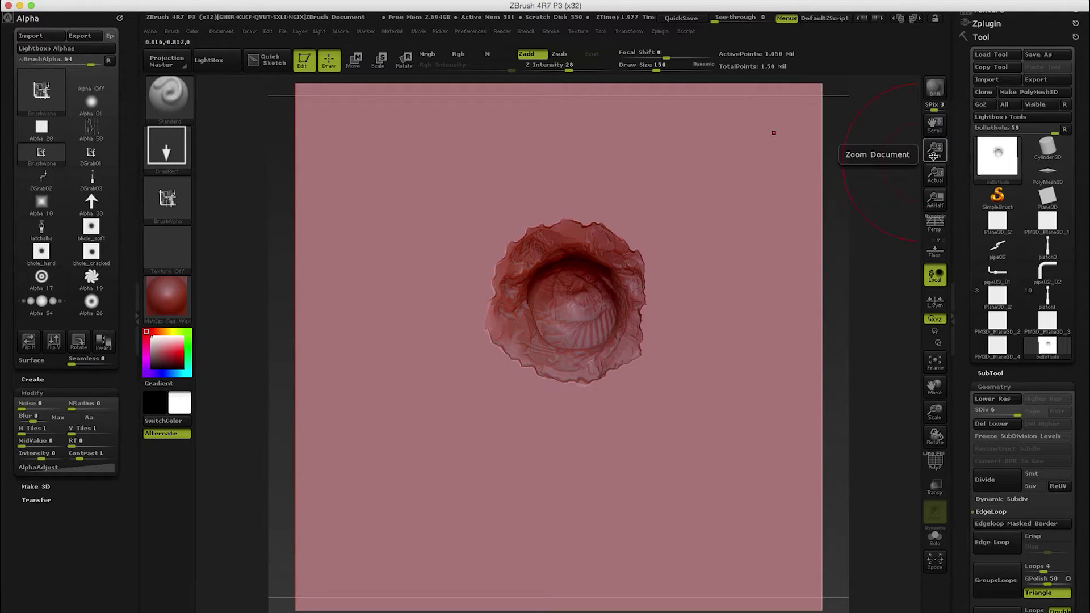
# - Shrink the document view, frame the bullethole crater large and centred in the square canvas, and capture it as an alpha with GrabDoc
pyautogui.moveTo(935, 150); pyautogui.dragTo(935, 121)
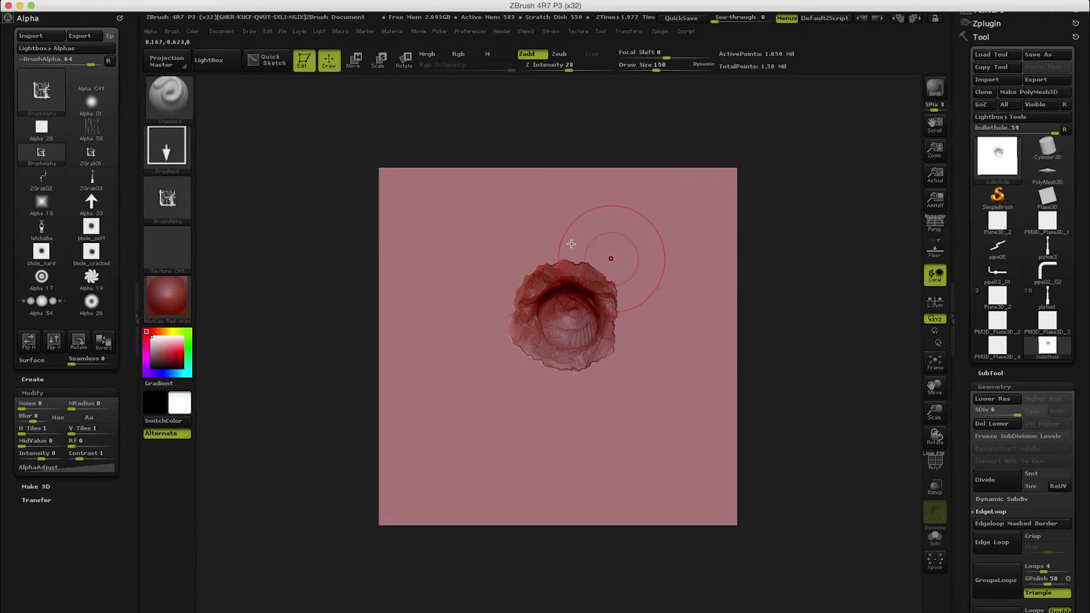
pyautogui.keyDown('ctrl'); pyautogui.moveTo(827, 356); pyautogui.dragTo(854, 372, button='right'); pyautogui.keyUp('ctrl')
pyautogui.moveTo(832, 327)
pyautogui.keyDown('alt'); pyautogui.mouseDown(button='right')
pyautogui.moveTo(825, 367)
pyautogui.moveTo(823, 350)
pyautogui.mouseUp(button='right'); pyautogui.keyUp('alt')
pyautogui.rightClick(822, 345)
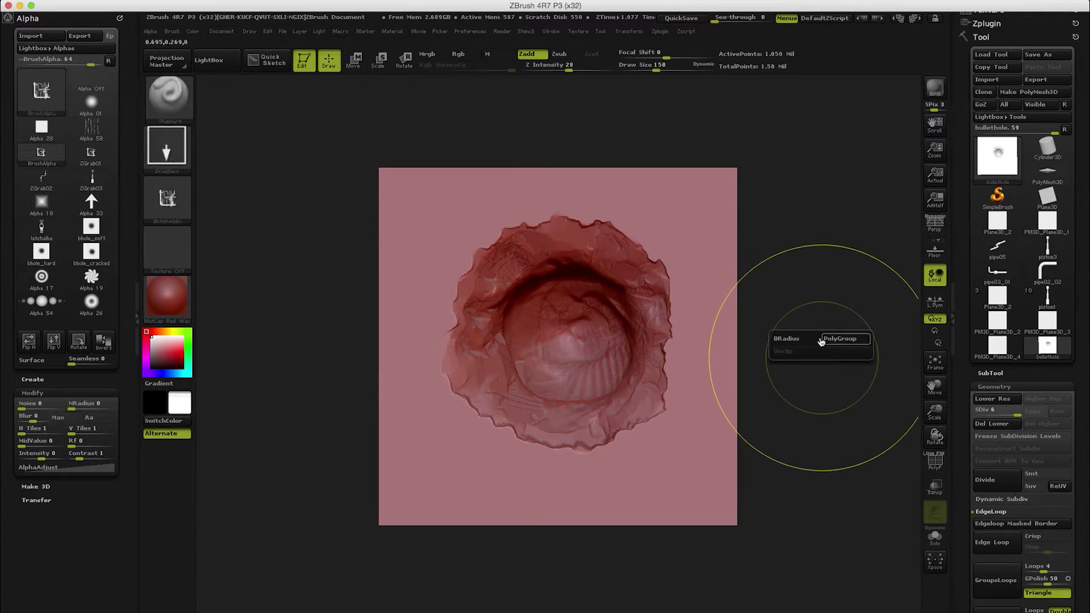
pyautogui.moveTo(822, 307); pyautogui.dragTo(814, 311, button='right')
pyautogui.keyDown('ctrl'); pyautogui.rightClick(813, 312); pyautogui.keyUp('ctrl')
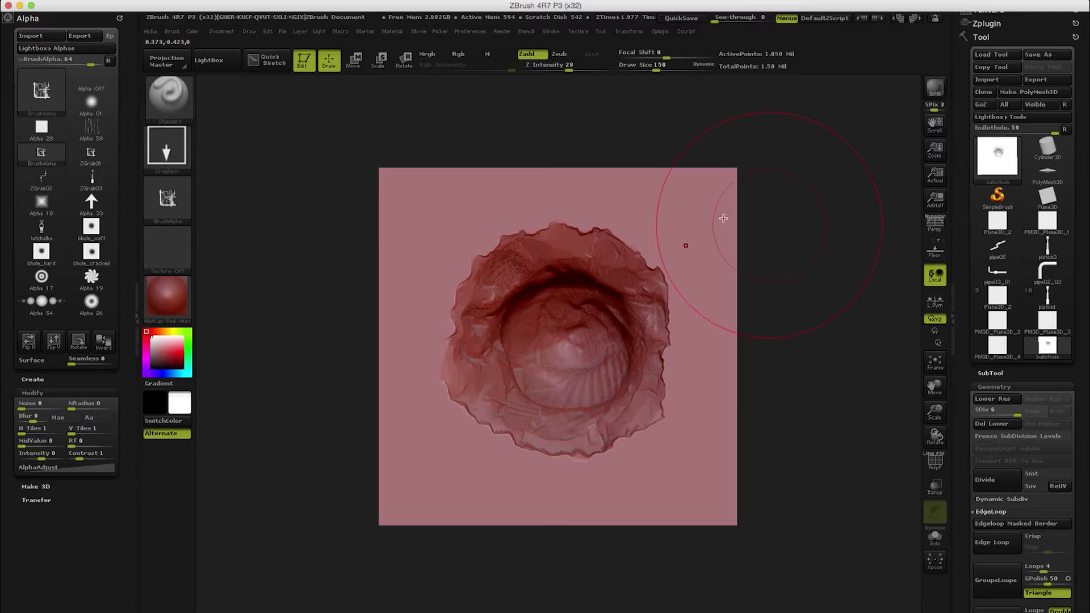
pyautogui.click(167, 200)
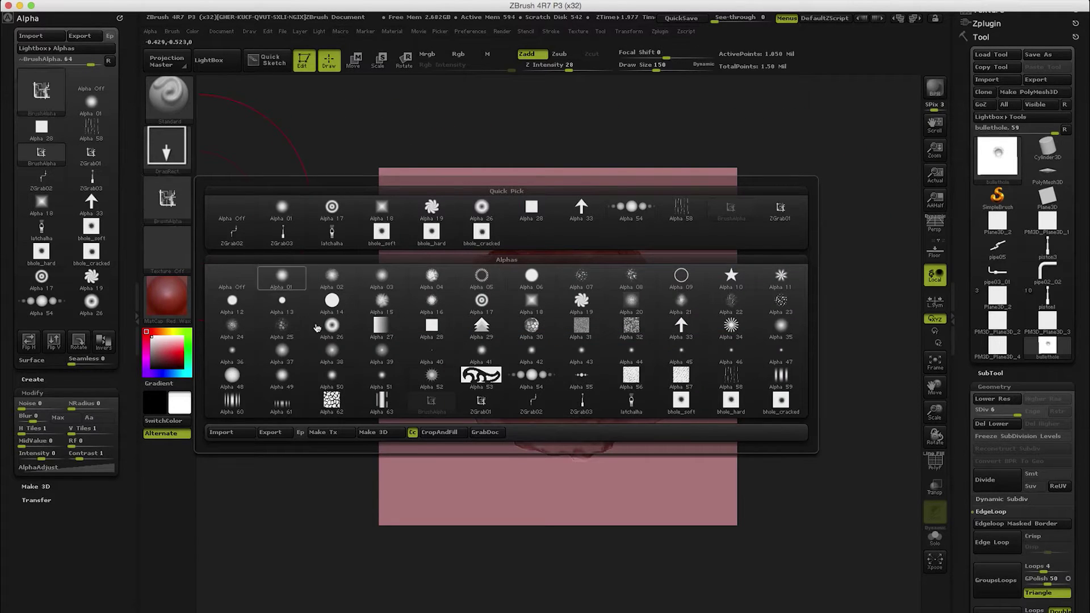
pyautogui.click(478, 432)
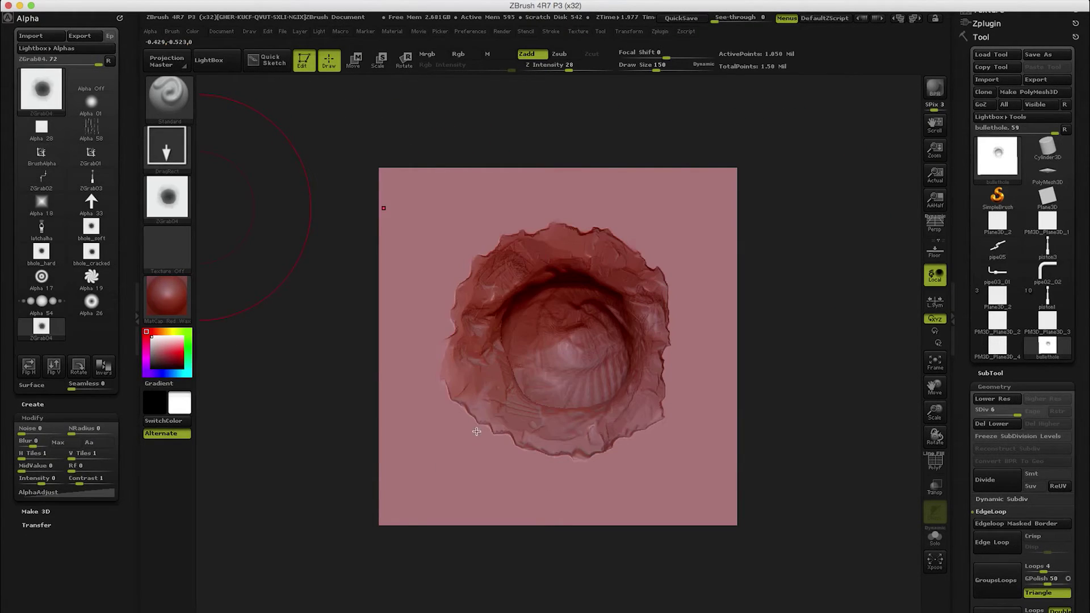
# - Convert the Plane3D tool to a PolyMesh3D and divide it to subdivision level 6 with Smt smoothing off
pyautogui.moveTo(166, 208)
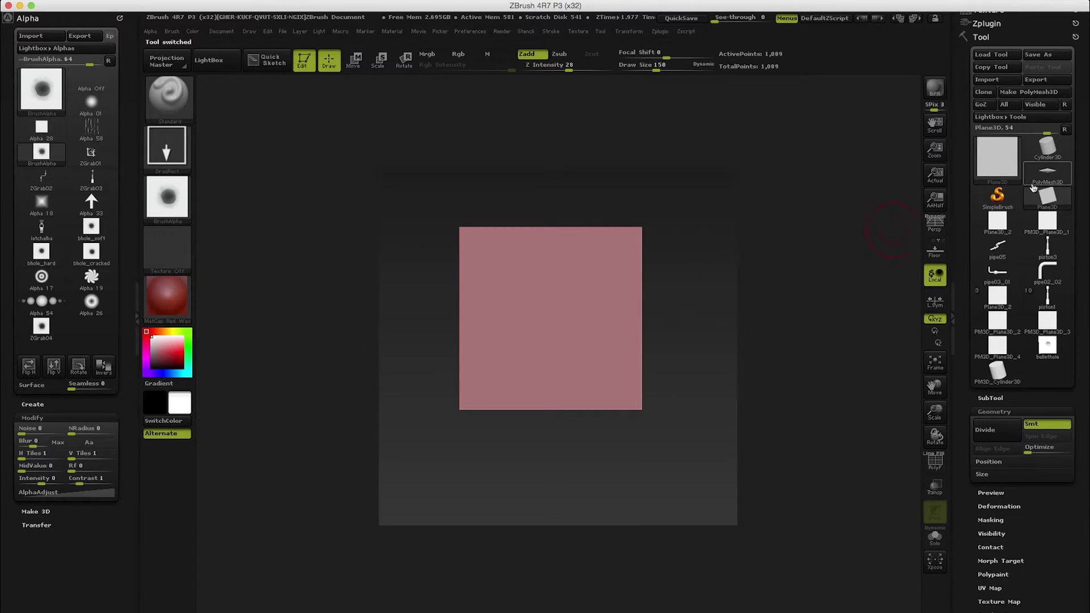
pyautogui.click(1012, 93)
pyautogui.keyDown('ctrl'); pyautogui.moveTo(686, 274); pyautogui.dragTo(726, 303, button='right'); pyautogui.keyUp('ctrl')
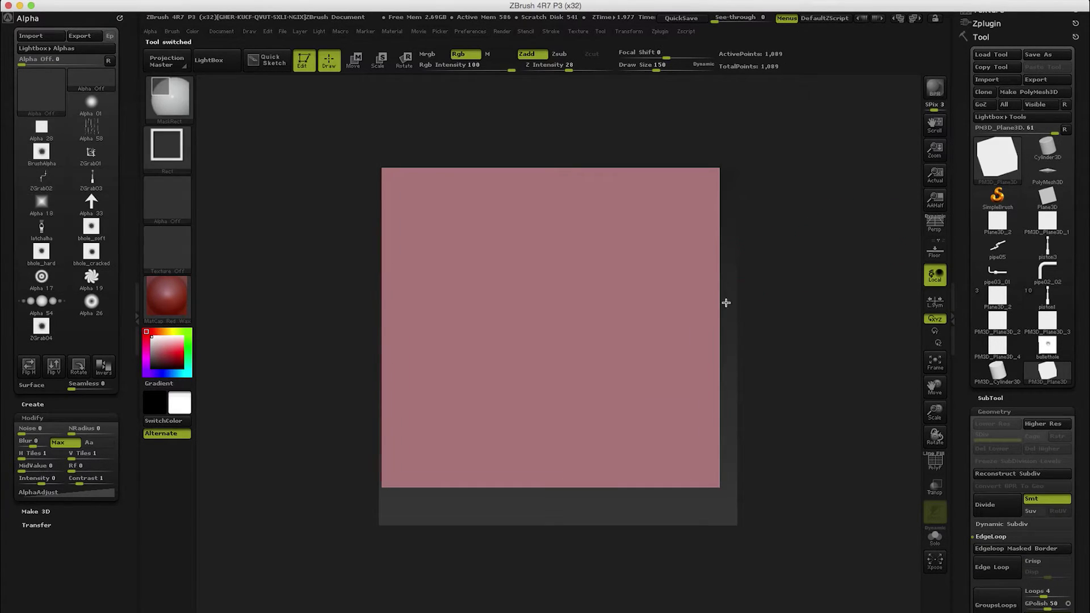
pyautogui.click(1040, 500)
pyautogui.click(998, 505)
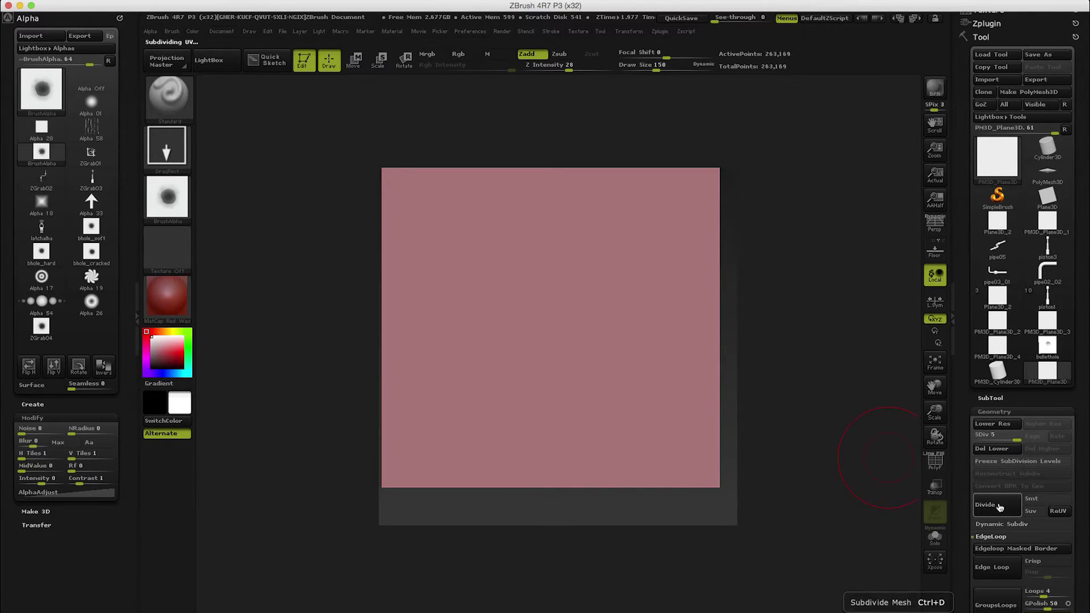
pyautogui.click(998, 505)
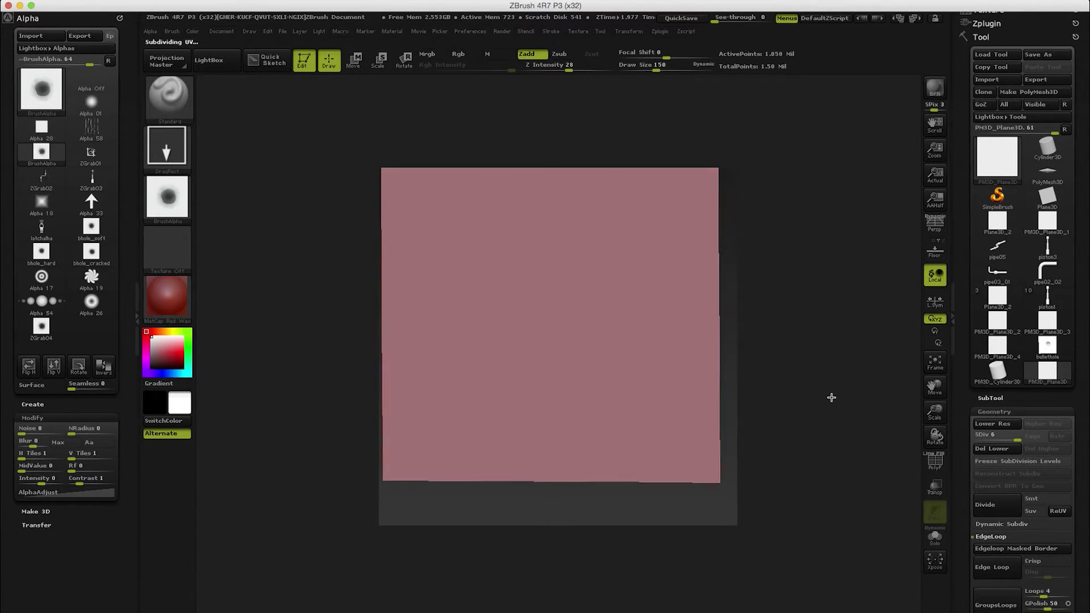
# - Test-stamp the grabbed bullethole alpha on the plane, set the alpha's MidValue to 100 and undo the stamp
pyautogui.moveTo(574, 285); pyautogui.dragTo(604, 394)
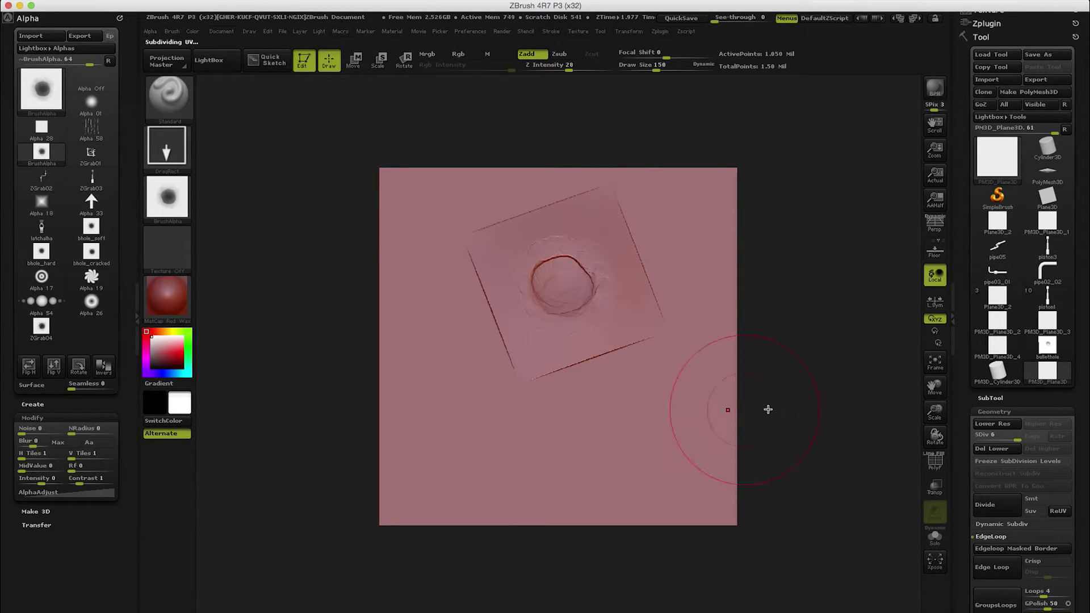
pyautogui.moveTo(767, 409); pyautogui.dragTo(803, 350)
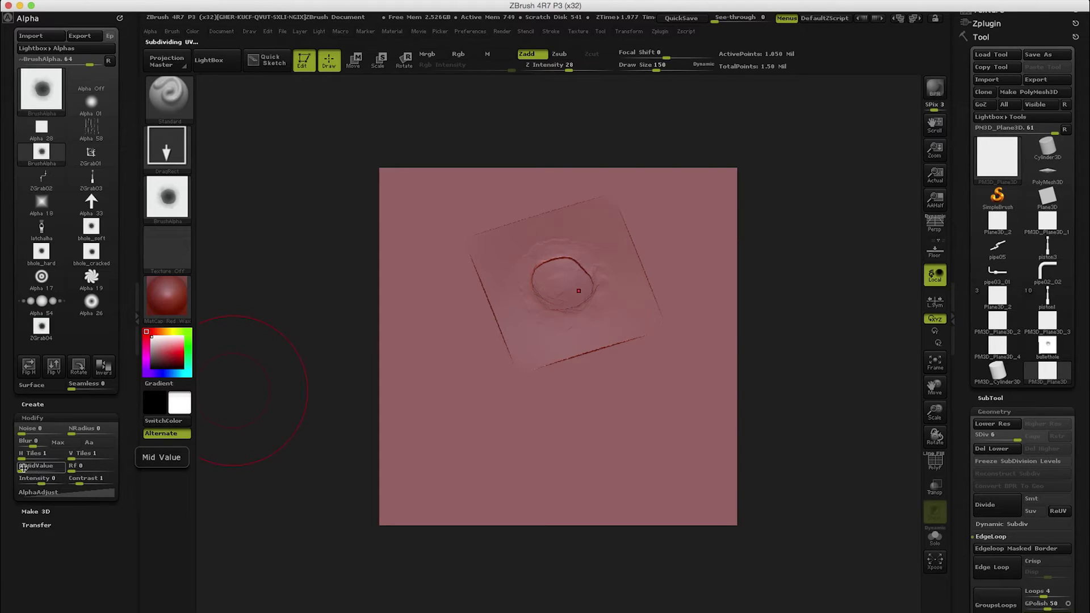
pyautogui.moveTo(24, 471); pyautogui.dragTo(89, 473)
pyautogui.hotkey('ctrl', 'z')
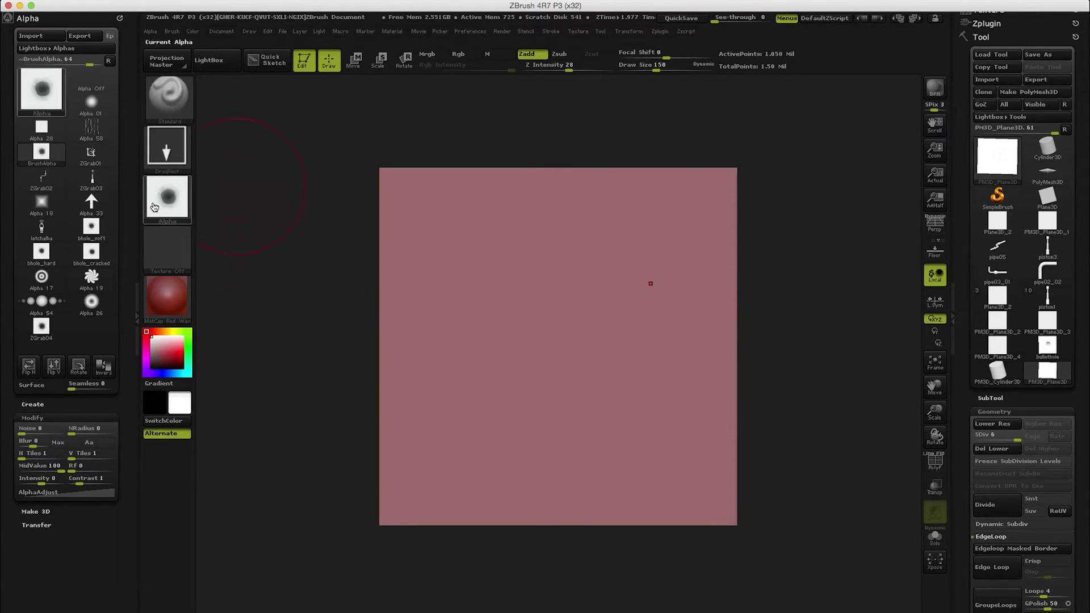
pyautogui.moveTo(150, 213)
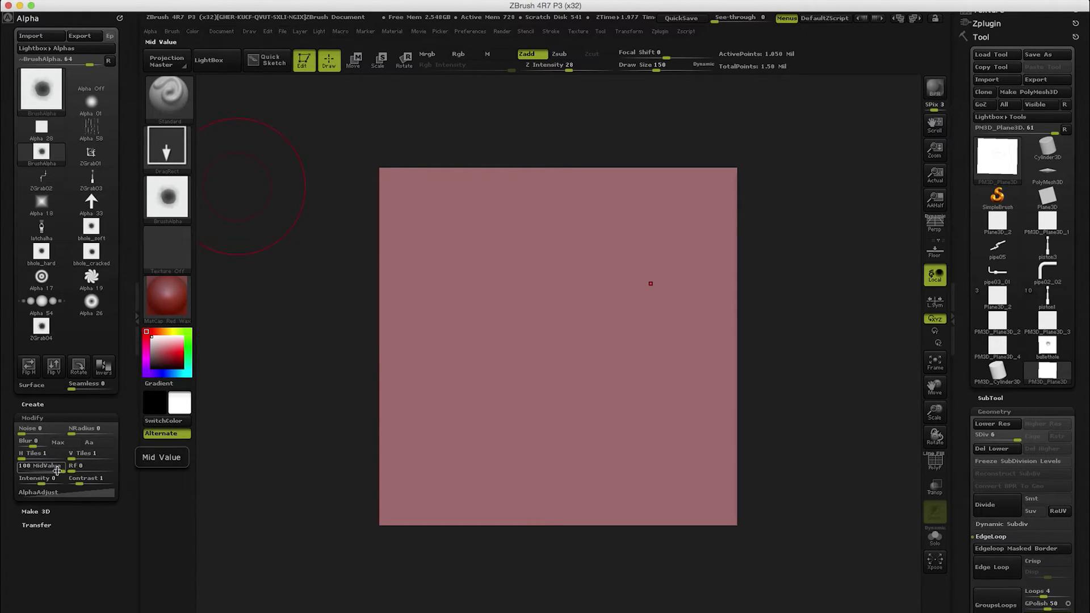
# - Try a bullethole stamp on the upper-left part of the plane with the adjusted alpha, and undo it
pyautogui.moveTo(494, 292)
pyautogui.mouseDown()
pyautogui.moveTo(533, 394)
pyautogui.moveTo(610, 477)
pyautogui.moveTo(794, 326)
pyautogui.mouseUp()
pyautogui.hotkey('ctrl', 'z')
pyautogui.hotkey('ctrl', 'z')
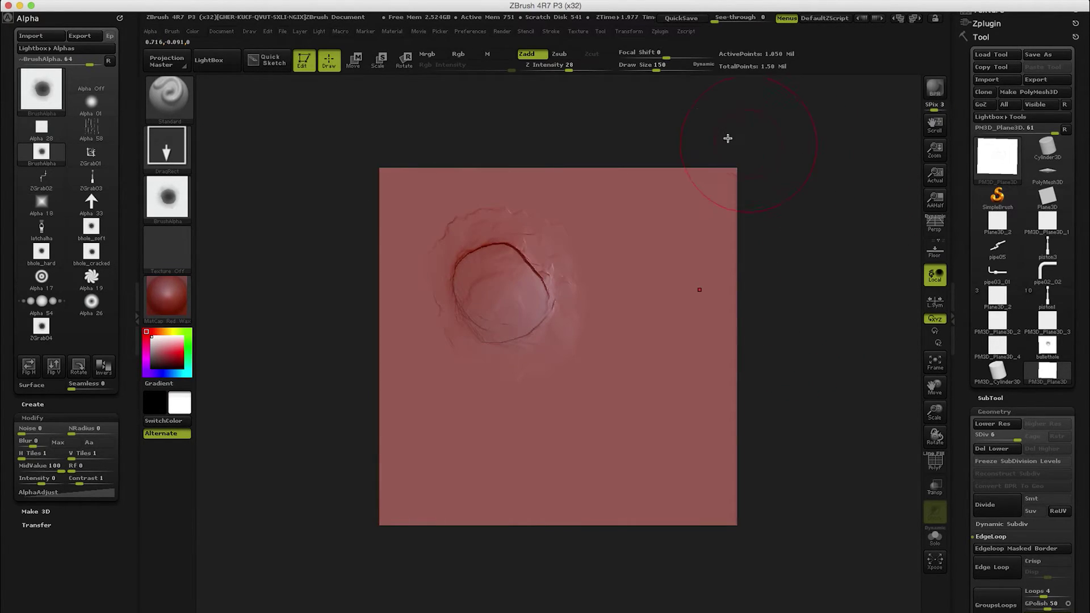
# - Set Z Intensity to 40 and stamp one large bullet hole in the middle of the plane
pyautogui.moveTo(569, 70); pyautogui.dragTo(584, 73)
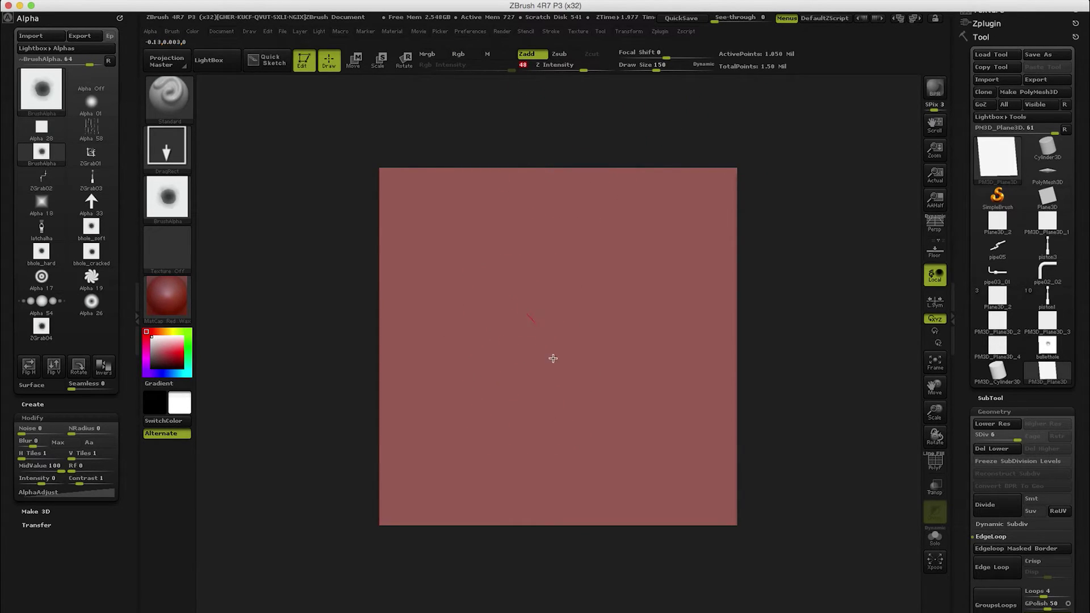
pyautogui.moveTo(553, 358)
pyautogui.mouseDown()
pyautogui.moveTo(650, 532)
pyautogui.moveTo(762, 360)
pyautogui.moveTo(818, 297)
pyautogui.moveTo(742, 268)
pyautogui.moveTo(536, 278)
pyautogui.mouseUp()
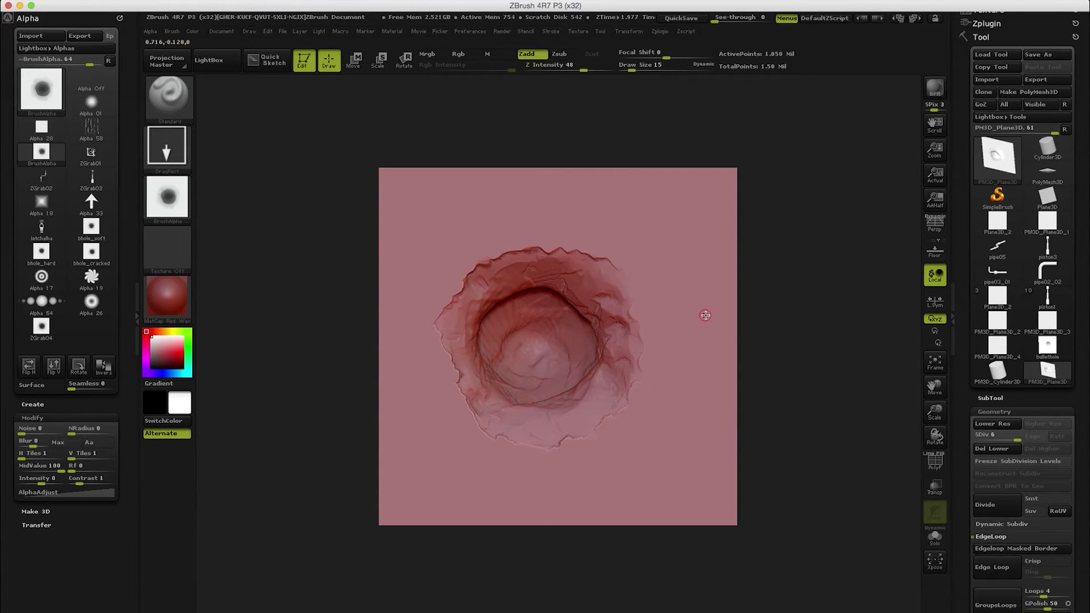
# - Stamp eight smaller bullet holes of varied sizes around the large crater
pyautogui.moveTo(663, 243)
pyautogui.mouseDown()
pyautogui.moveTo(664, 341)
pyautogui.moveTo(713, 366)
pyautogui.mouseUp()
pyautogui.moveTo(673, 423); pyautogui.dragTo(618, 469)
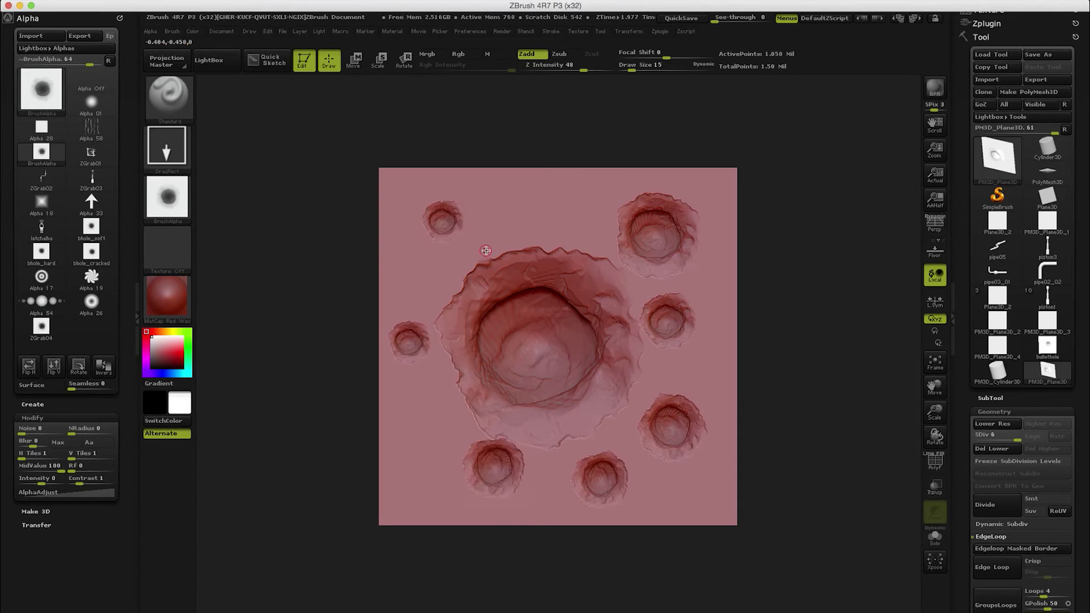
pyautogui.press('super+z')
pyautogui.moveTo(434, 276); pyautogui.dragTo(460, 302)
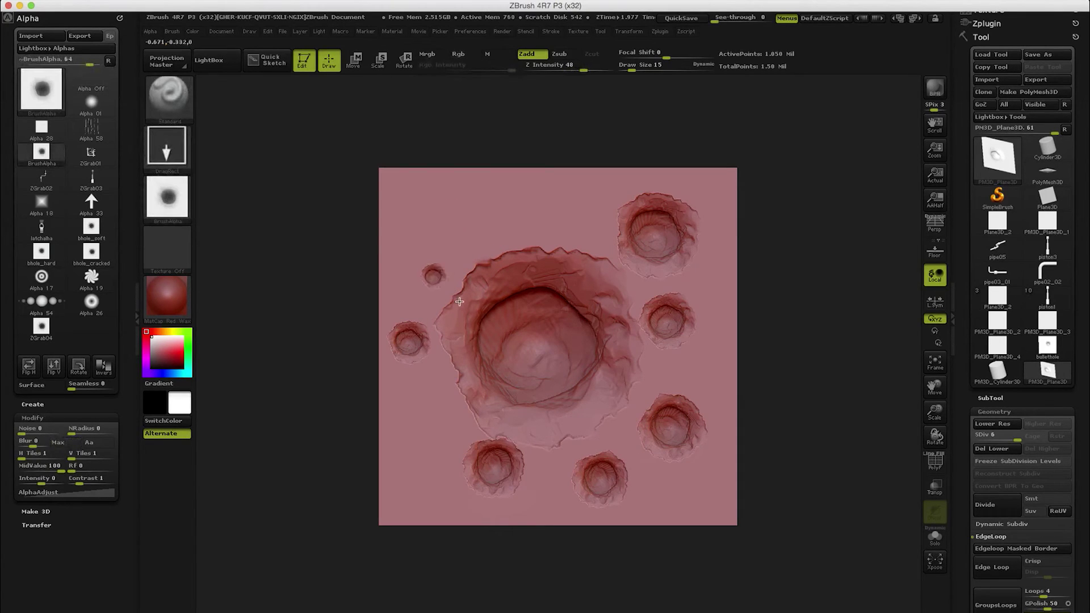
pyautogui.moveTo(483, 204); pyautogui.dragTo(565, 254)
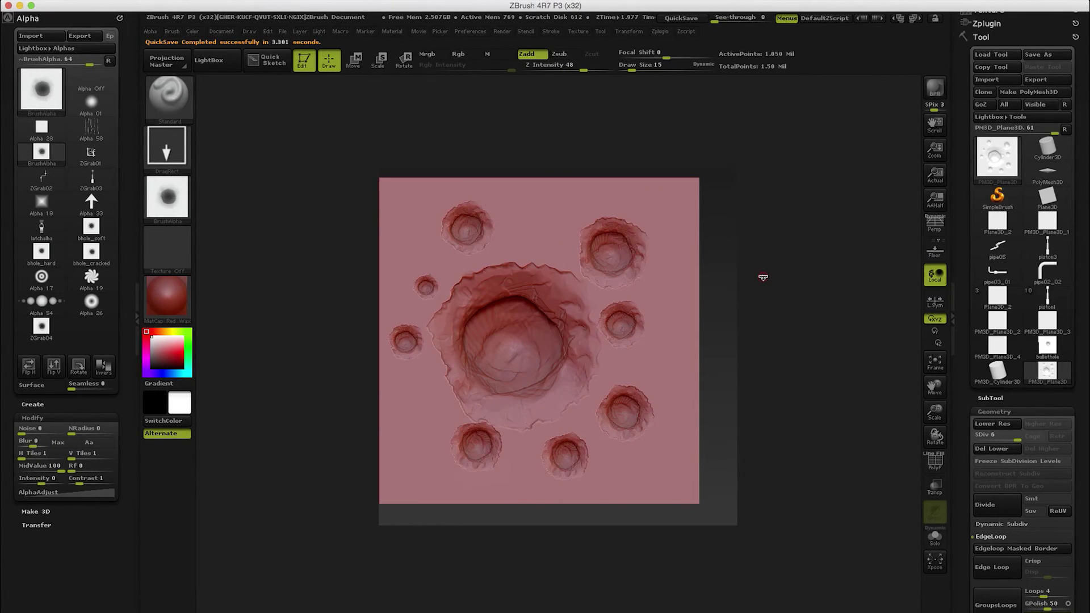